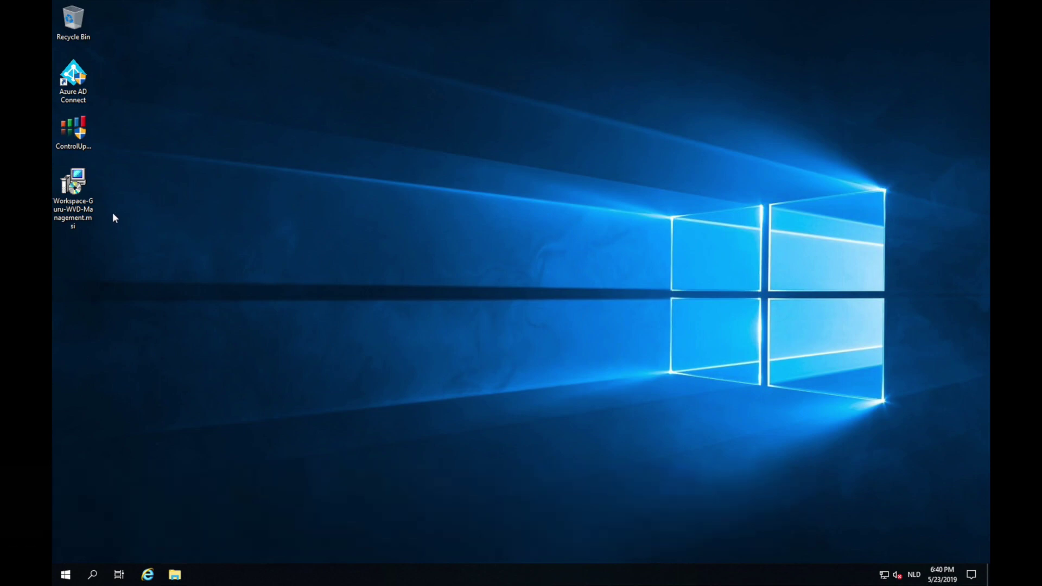
Install the Workspace-Guru-WVD-Management.msi package from the desktop, approving the elevation prompt.
double_click(72, 184)
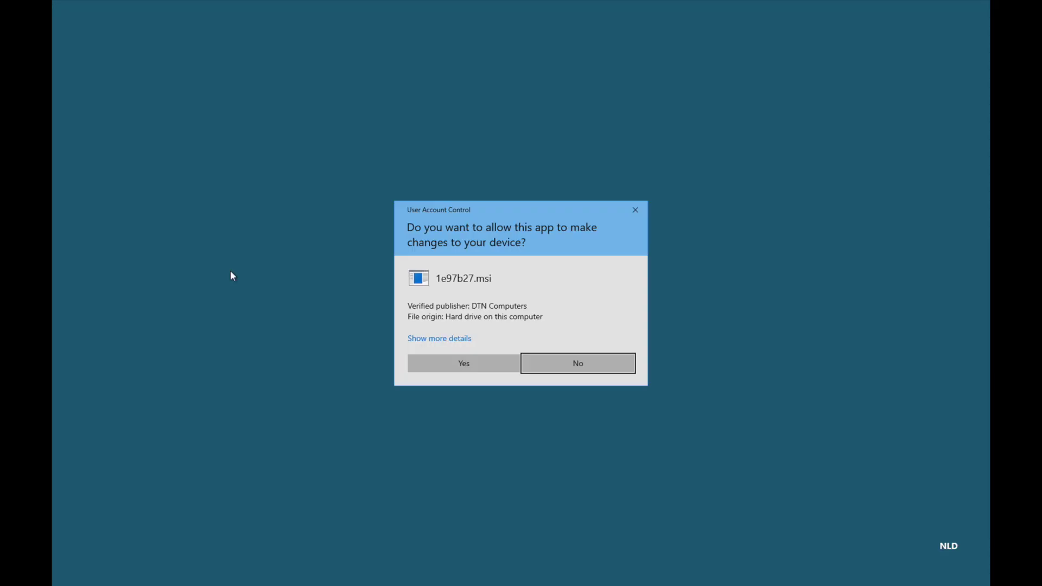
left_click(475, 358)
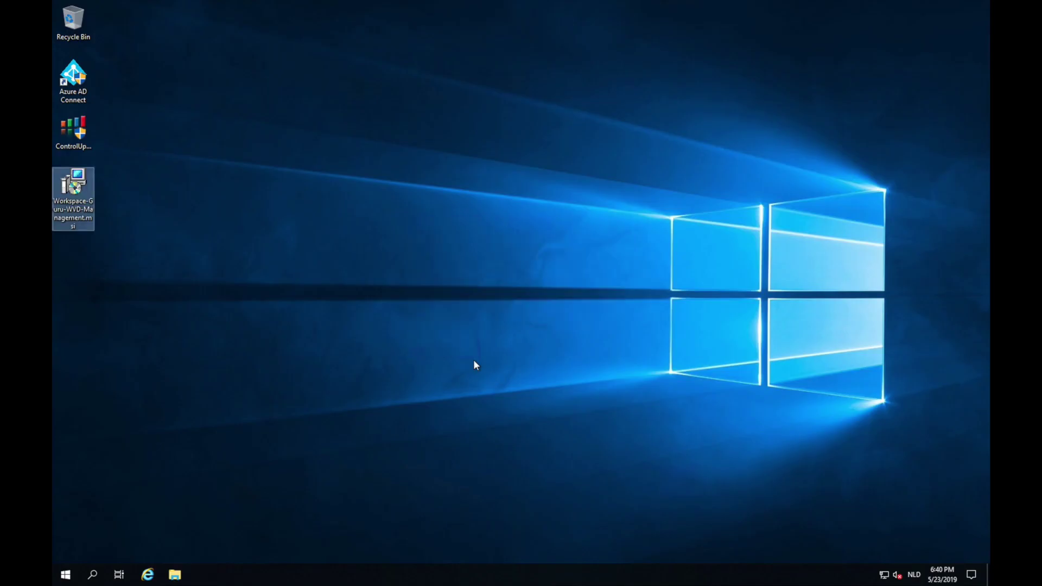
left_click(67, 573)
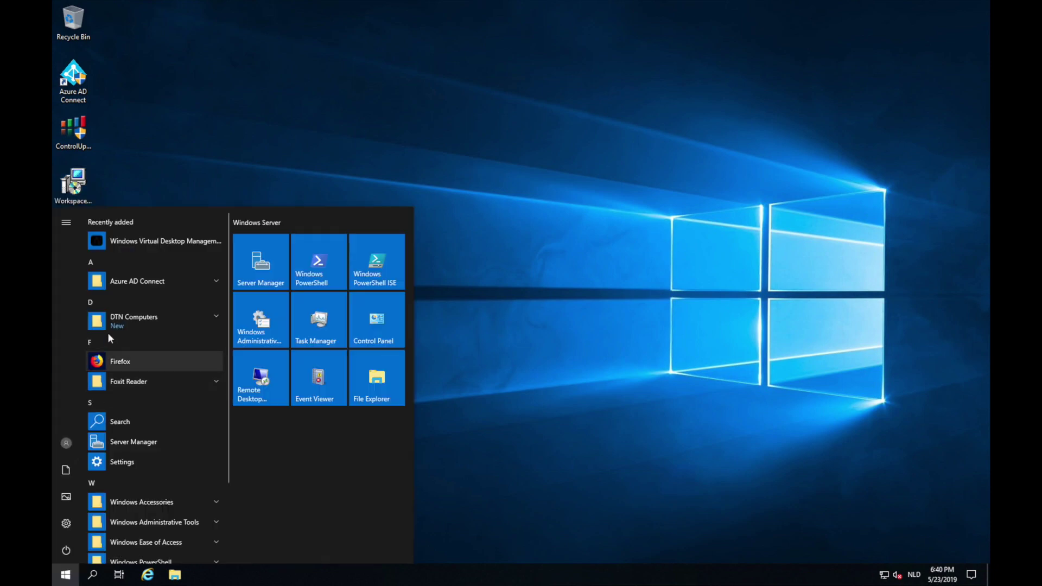
Run Windows Virtual Desktop Management from Recently added as administrator.
left_click(165, 241)
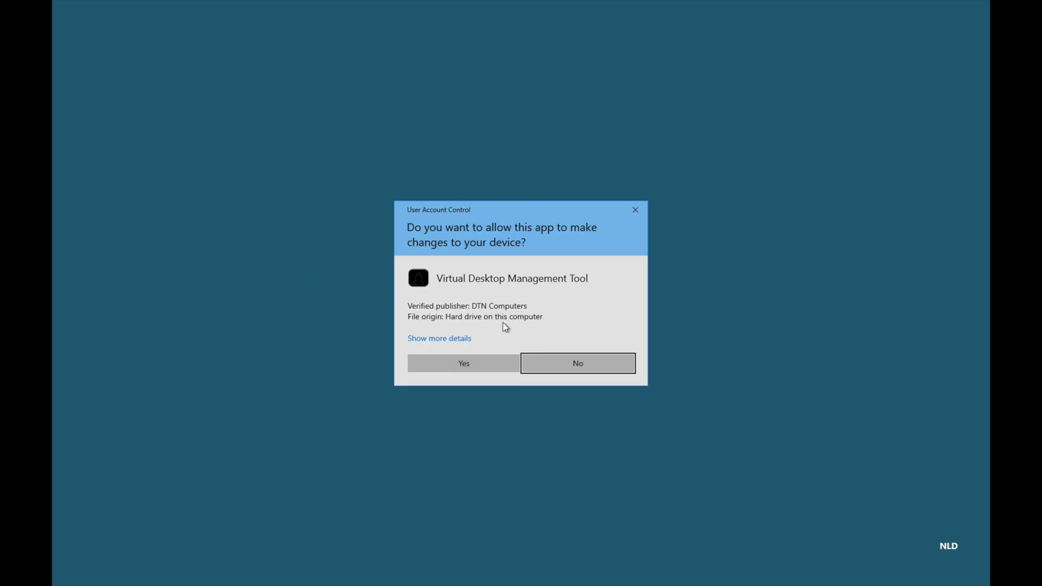
left_click(488, 365)
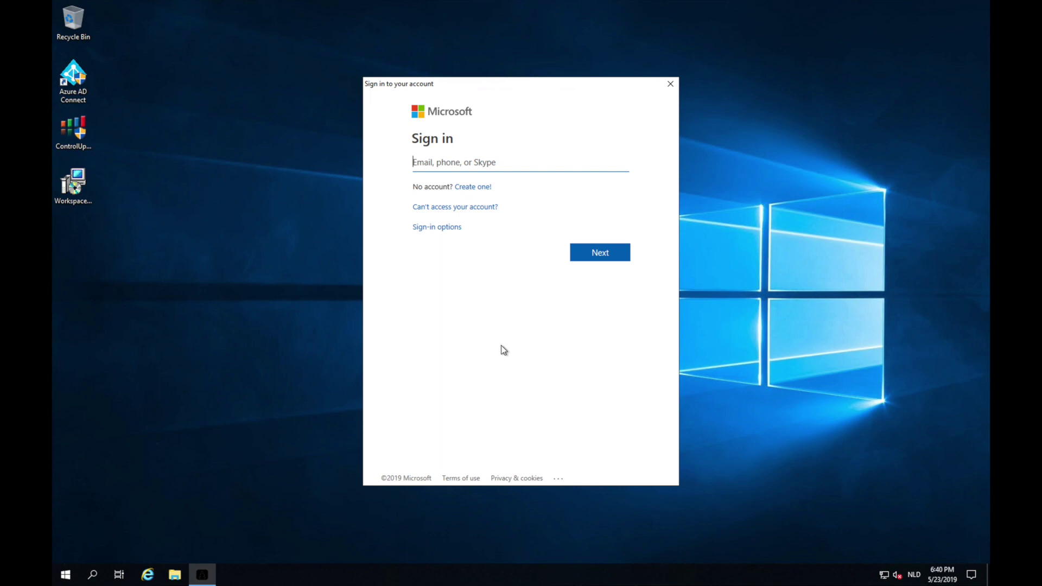
Sign in with the administrator account e-mail and its password.
key("Return")
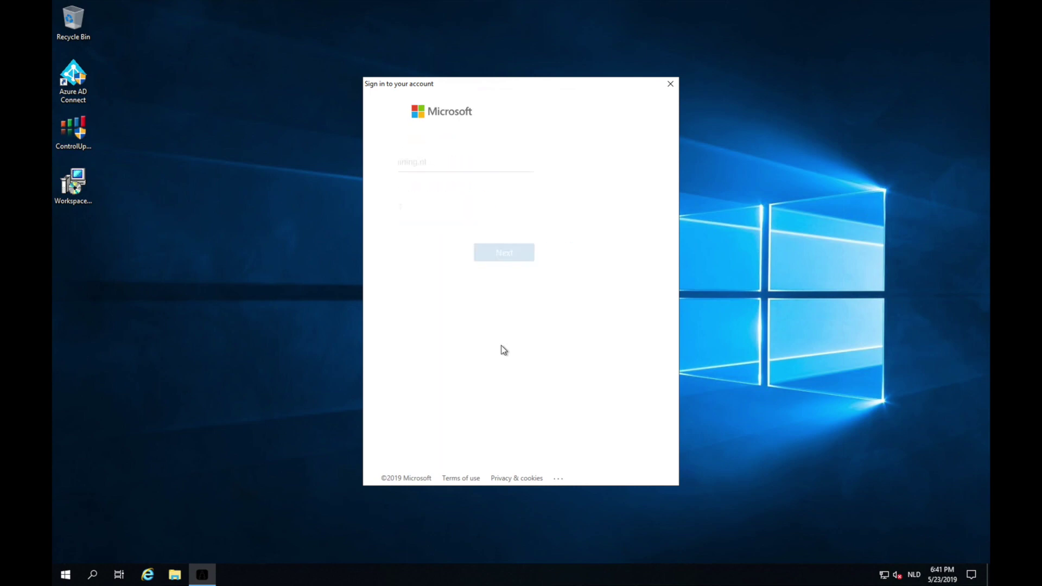
type("••••••••••••")
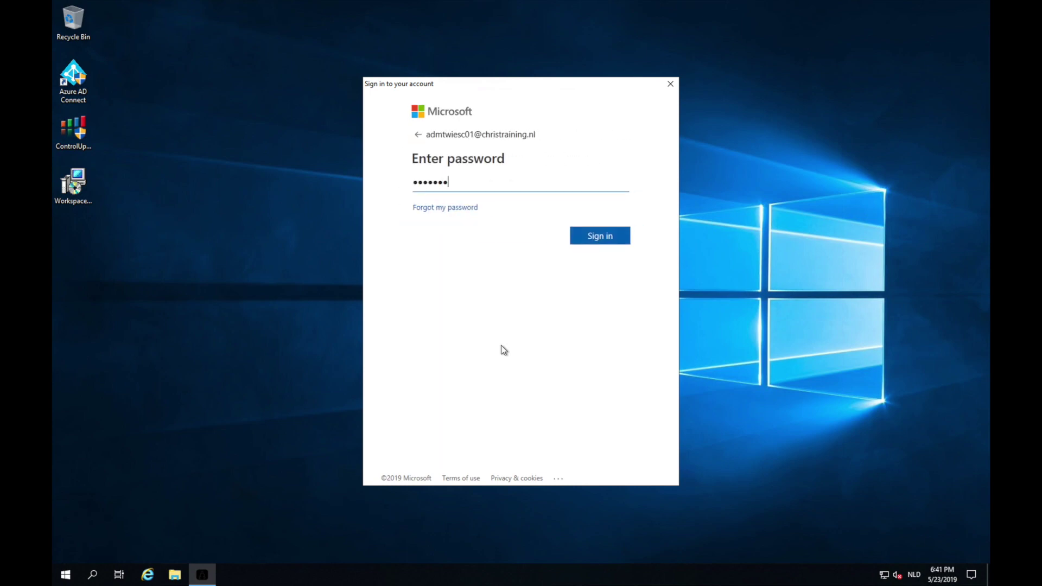
key("Return")
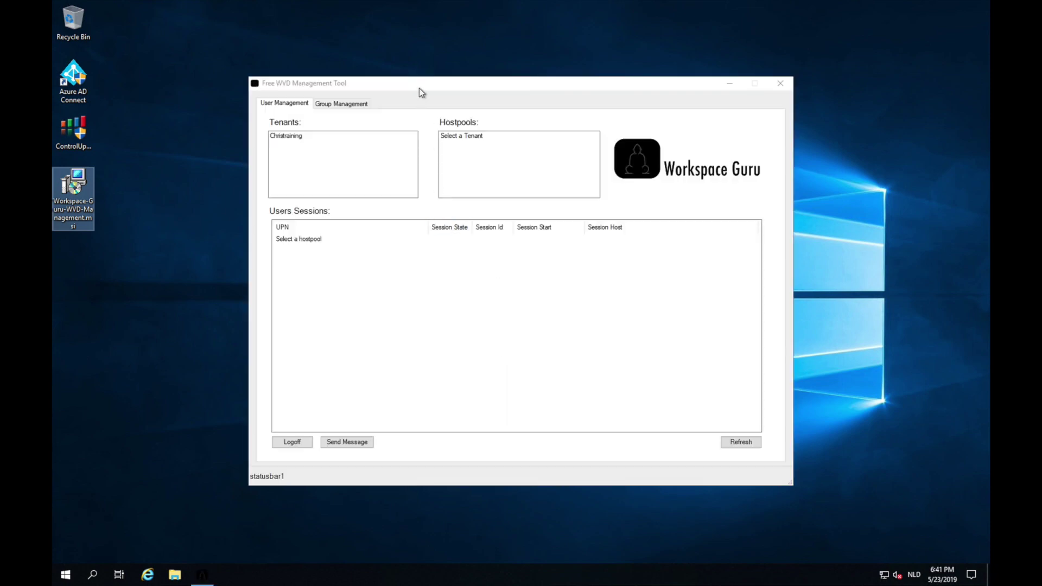
Load the Christraining tenant's host pools and view the Pool01 and Pool02 user sessions.
left_click_drag(446, 90, 424, 90)
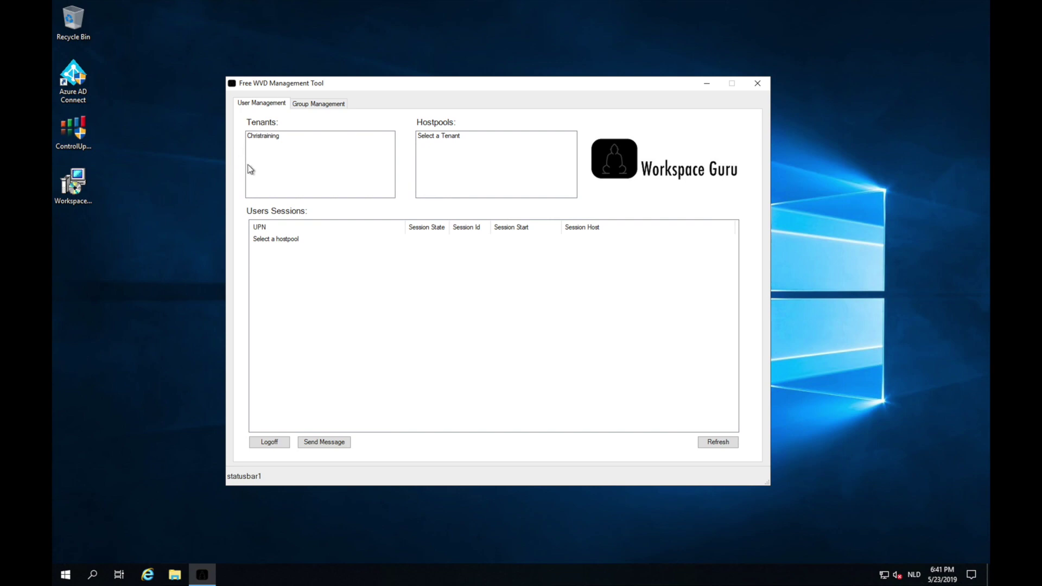
left_click(275, 139)
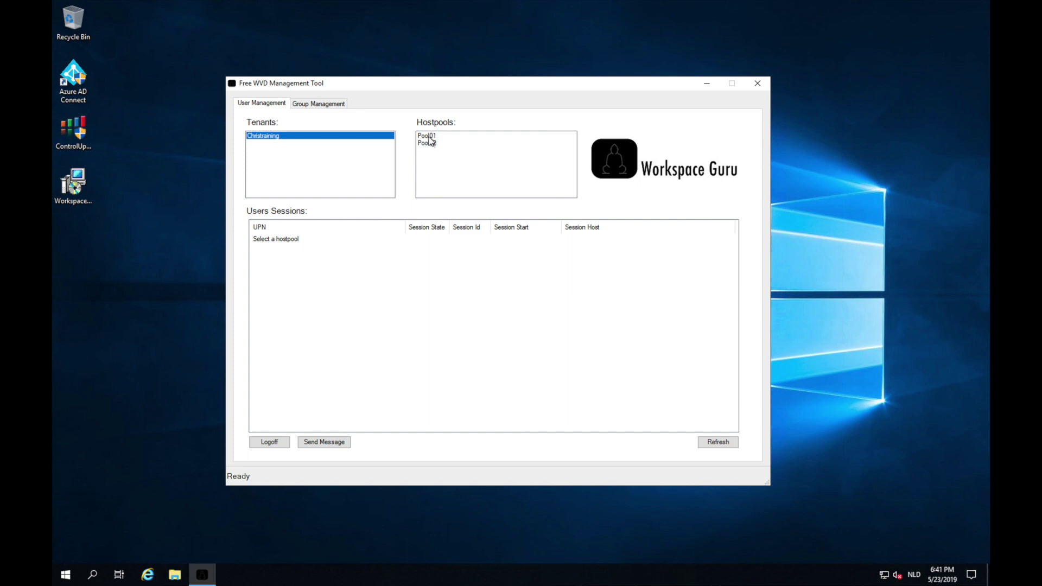
left_click(429, 136)
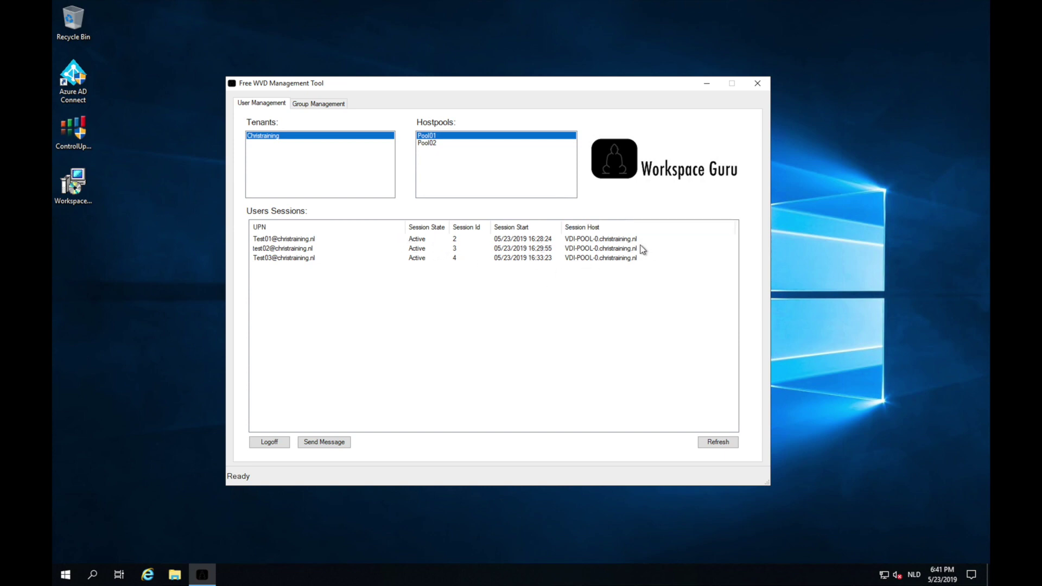
left_click(434, 142)
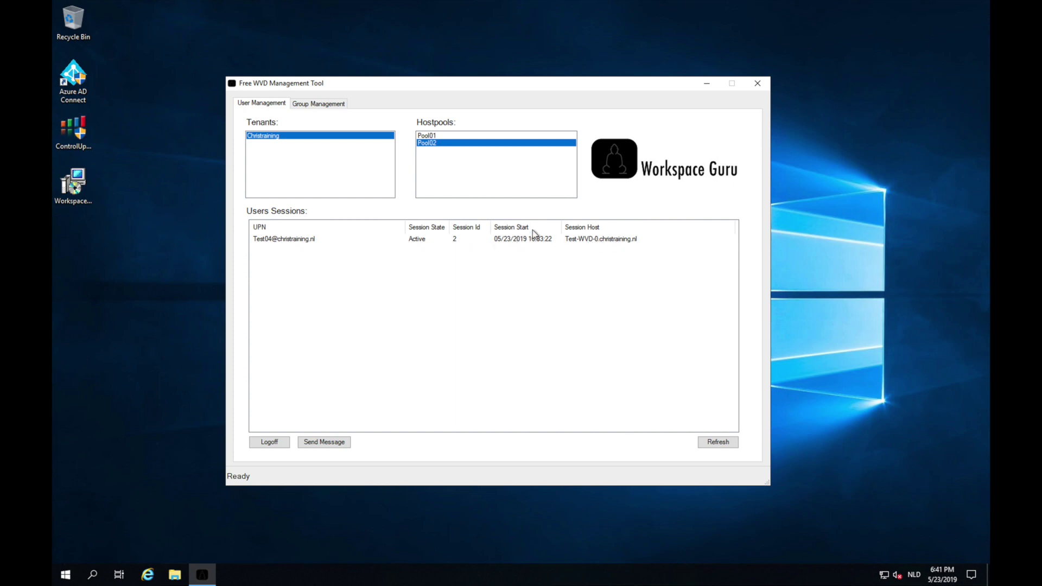
Return to Pool01, select all three user sessions and start a message to them.
left_click(449, 136)
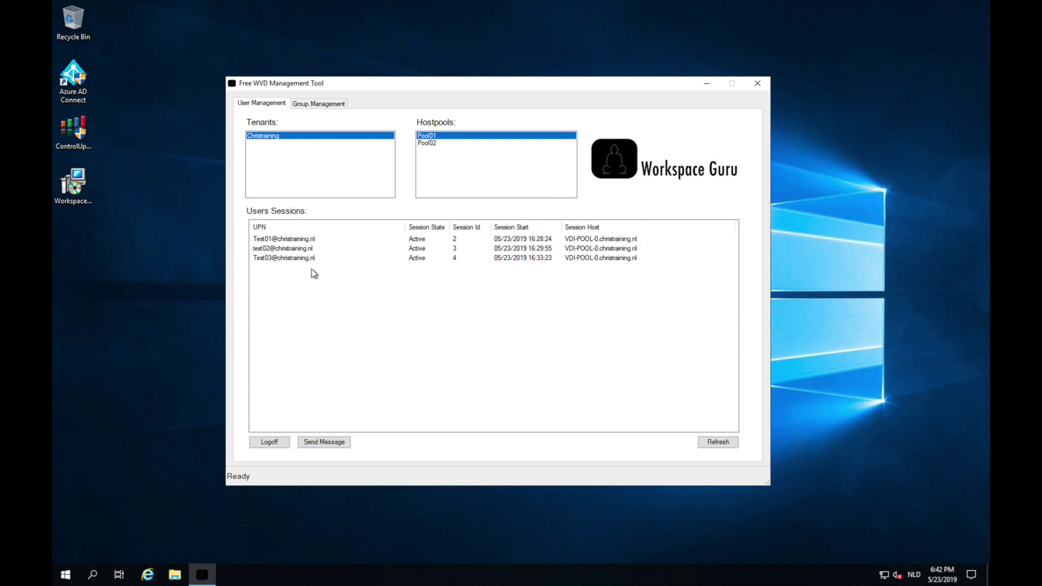
left_click_drag(314, 276, 280, 241)
left_click(332, 444)
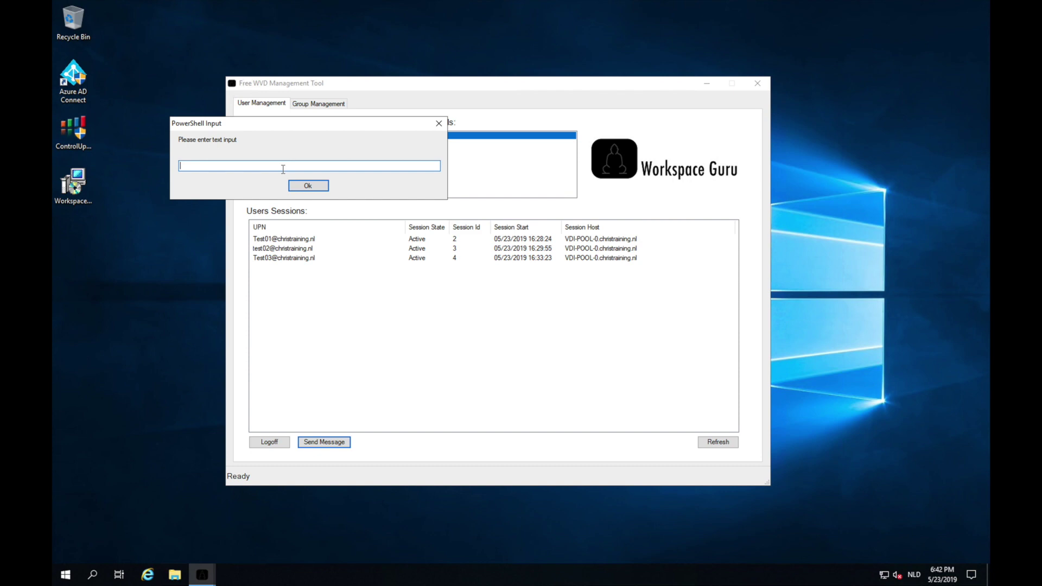
Send 'sign out now machine will reboot' to the three selected Pool01 users.
type("sign out now machine will reboot")
key("Return")
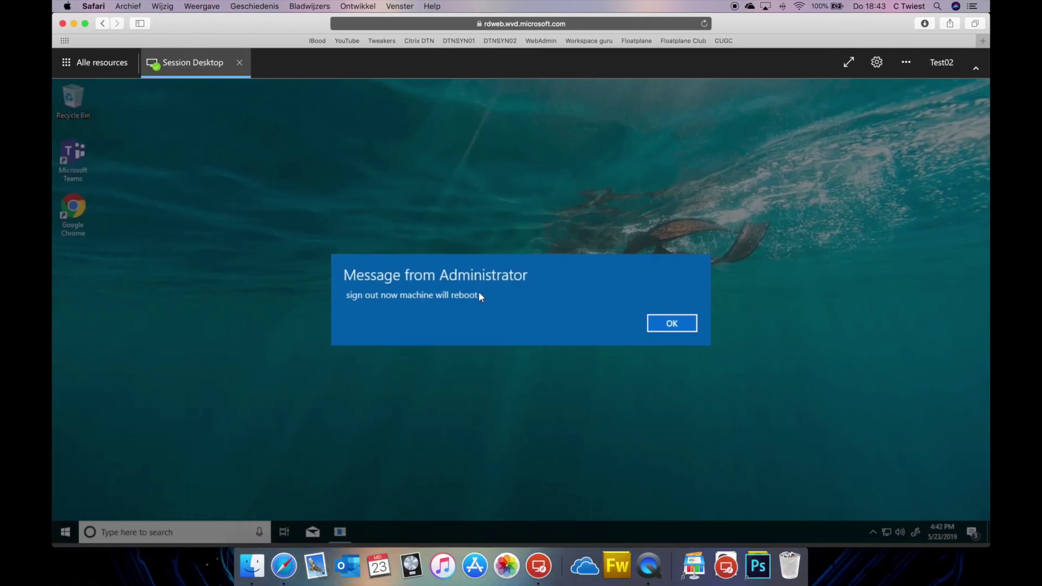
Acknowledge the administrator message in all three test sessions, then return to the management tool.
left_click(659, 326)
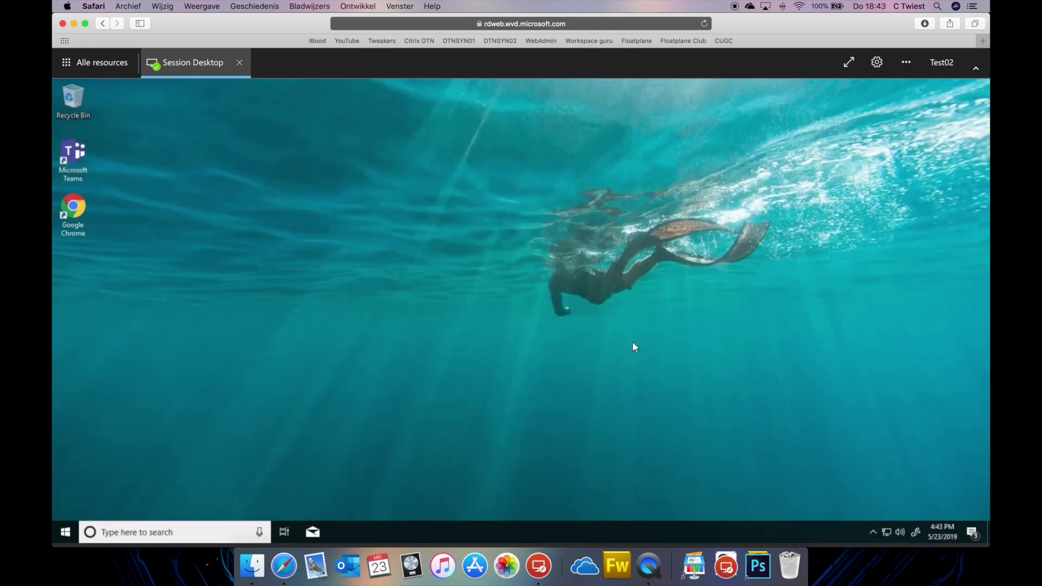
key("ctrl+Up")
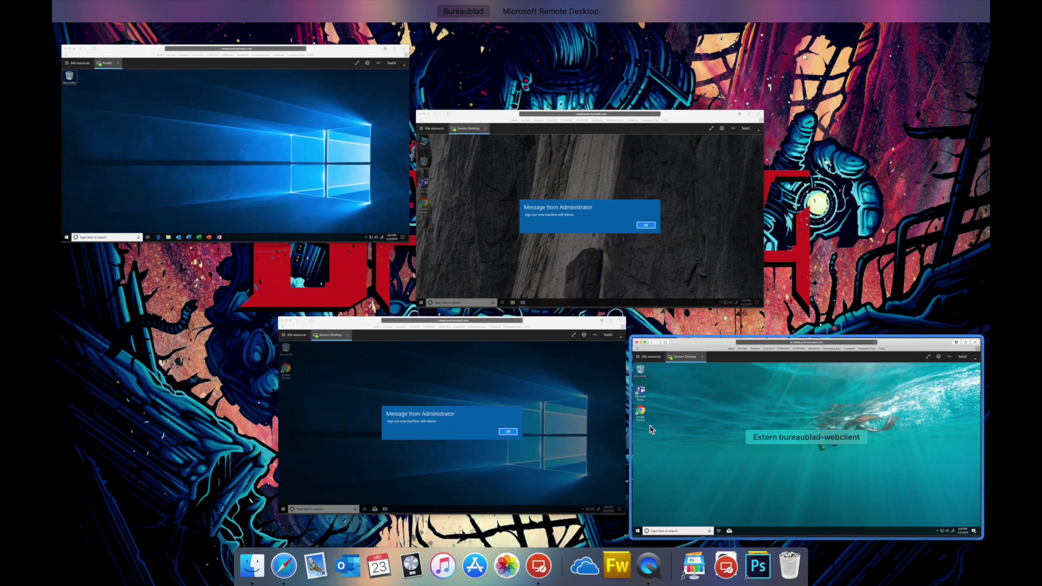
left_click(641, 194)
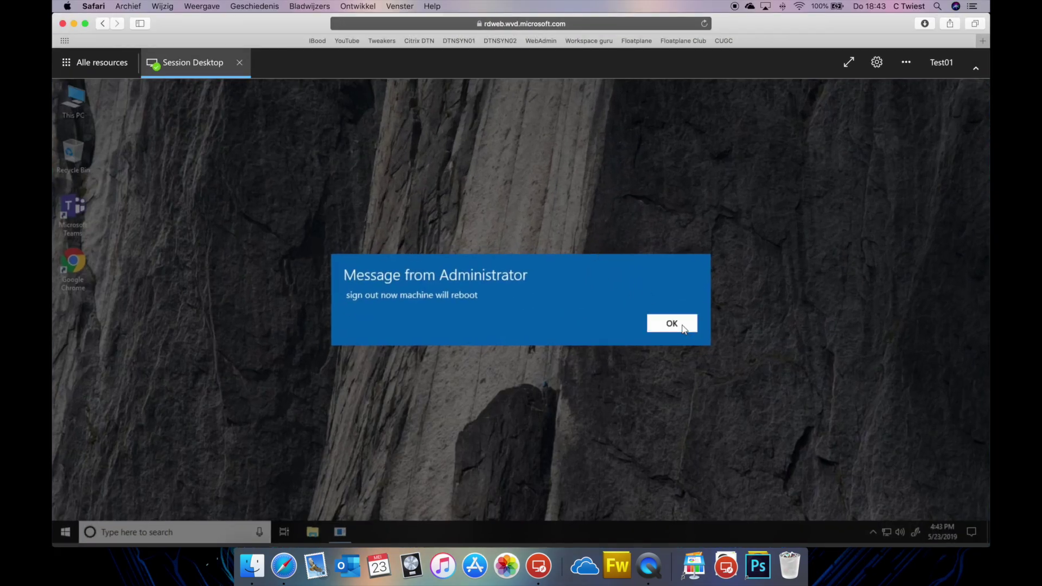
left_click(673, 324)
key("ctrl+Up")
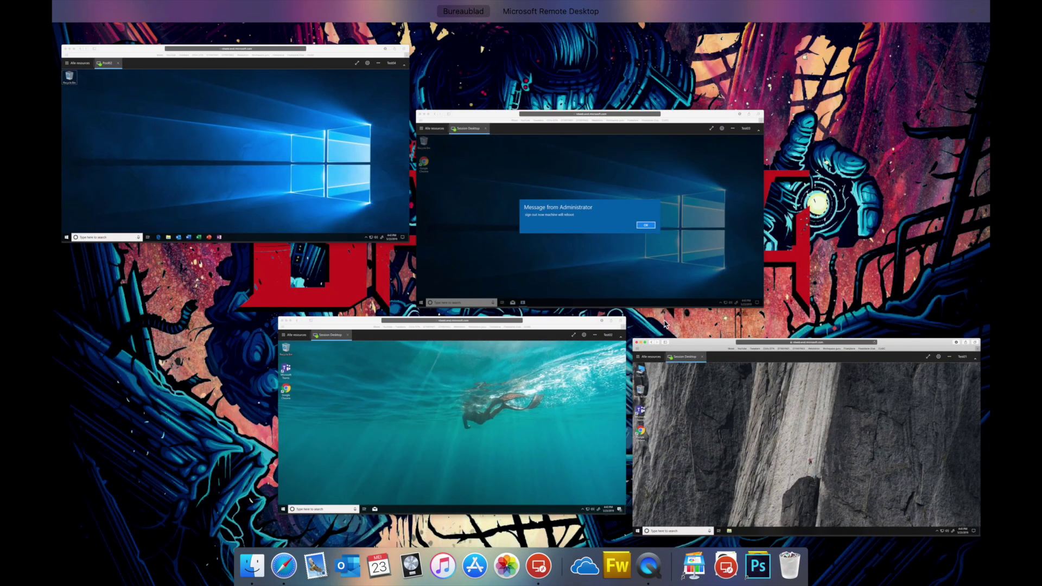
left_click(630, 296)
left_click(689, 328)
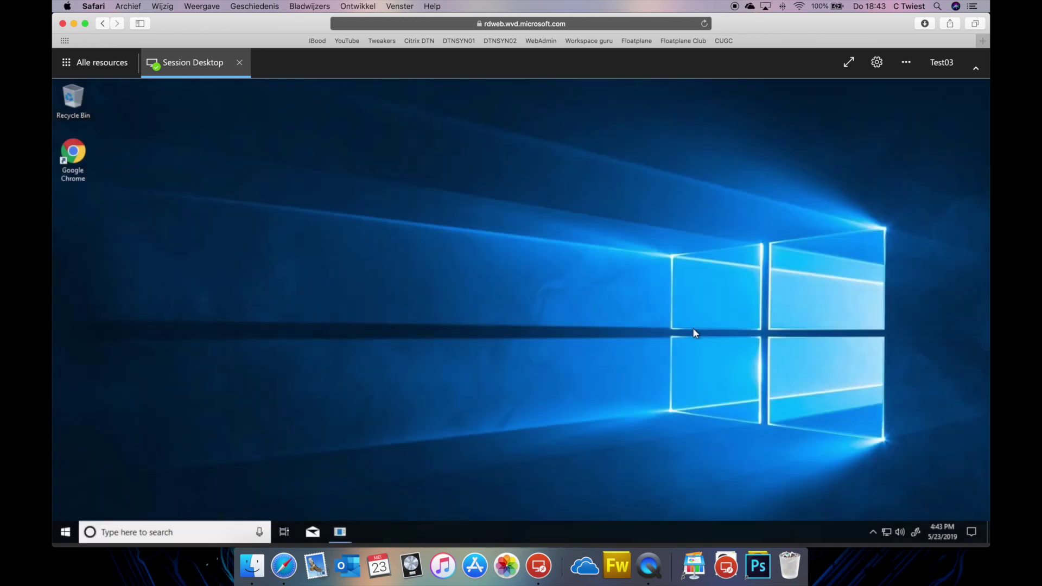
key("ctrl+Right")
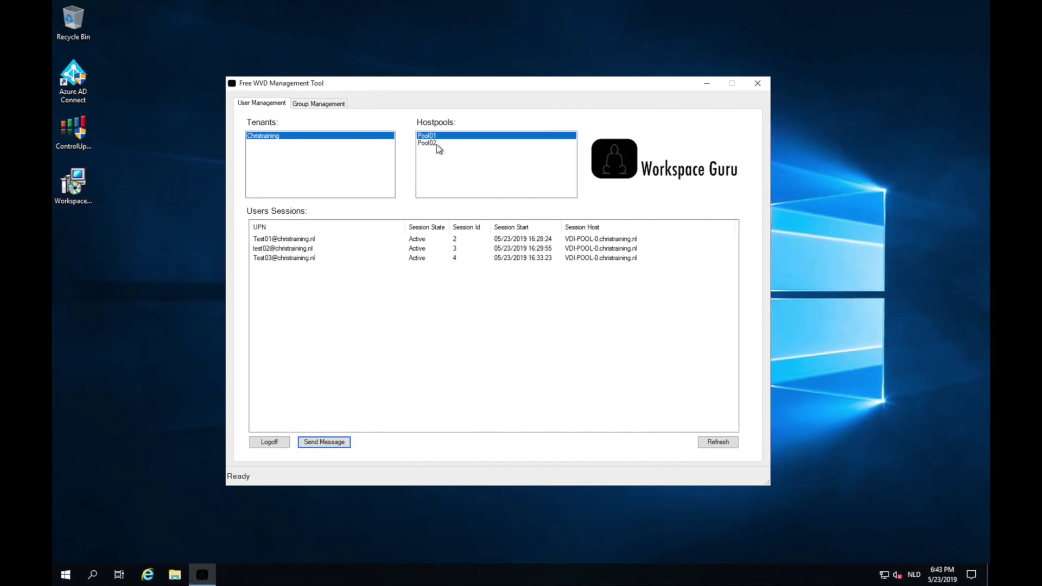
Send the message 'test' to only the Test03 session in Pool01.
left_click(294, 259)
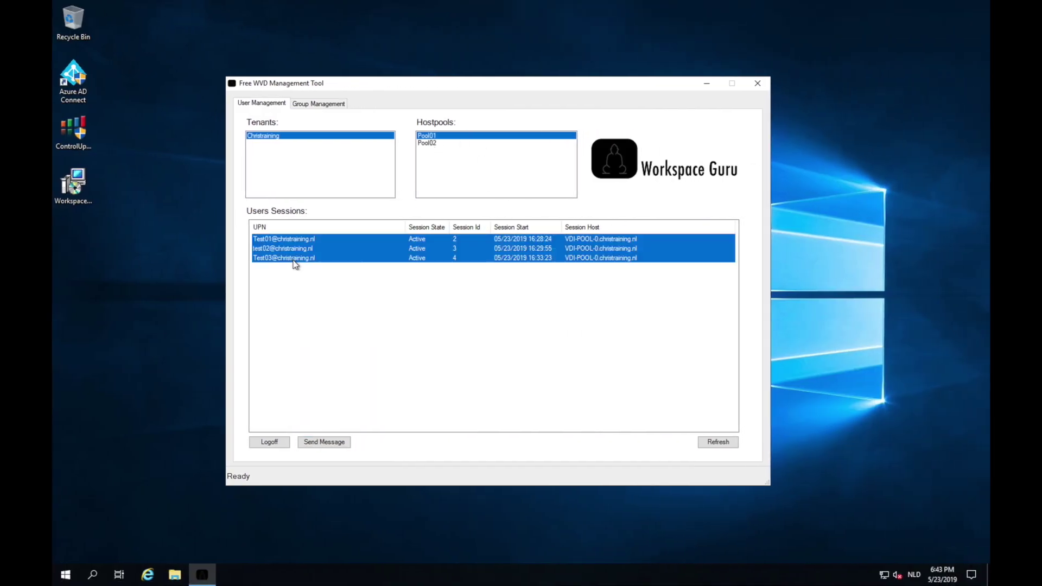
left_click(333, 443)
type("test")
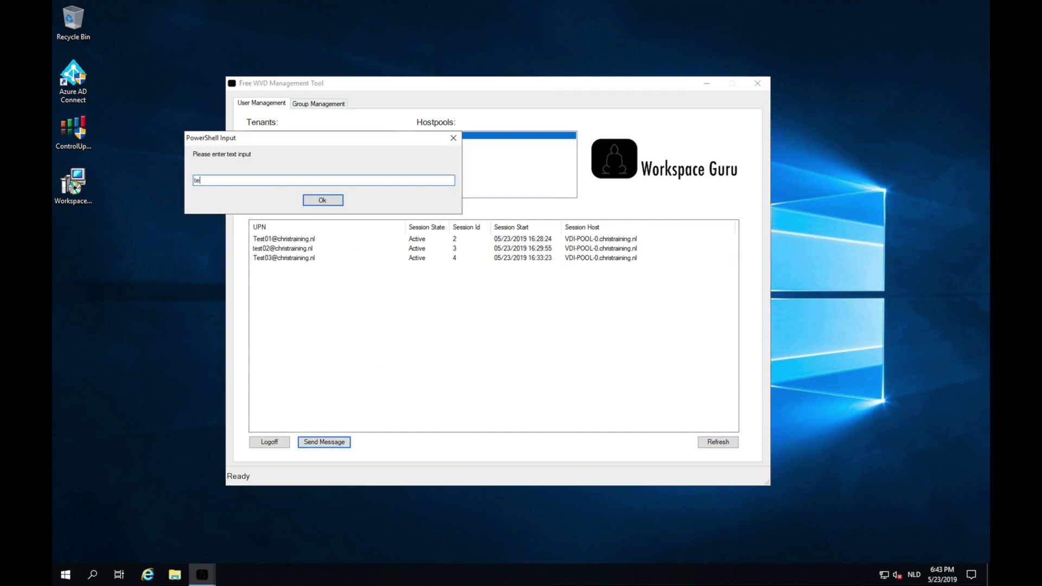
left_click(341, 199)
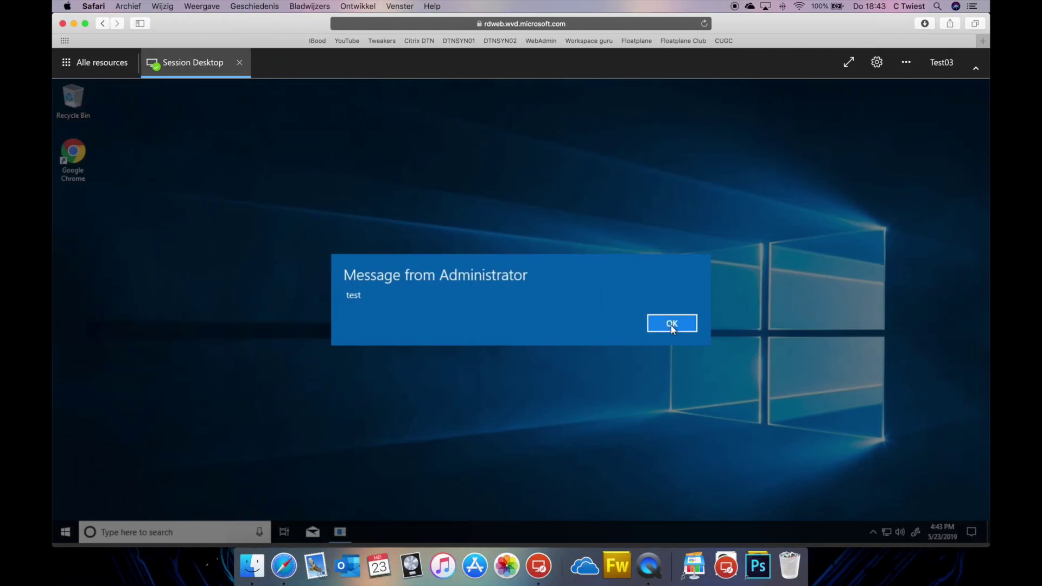
Dismiss the 'test' message in Test03's session and return to the management server desktop.
left_click(672, 324)
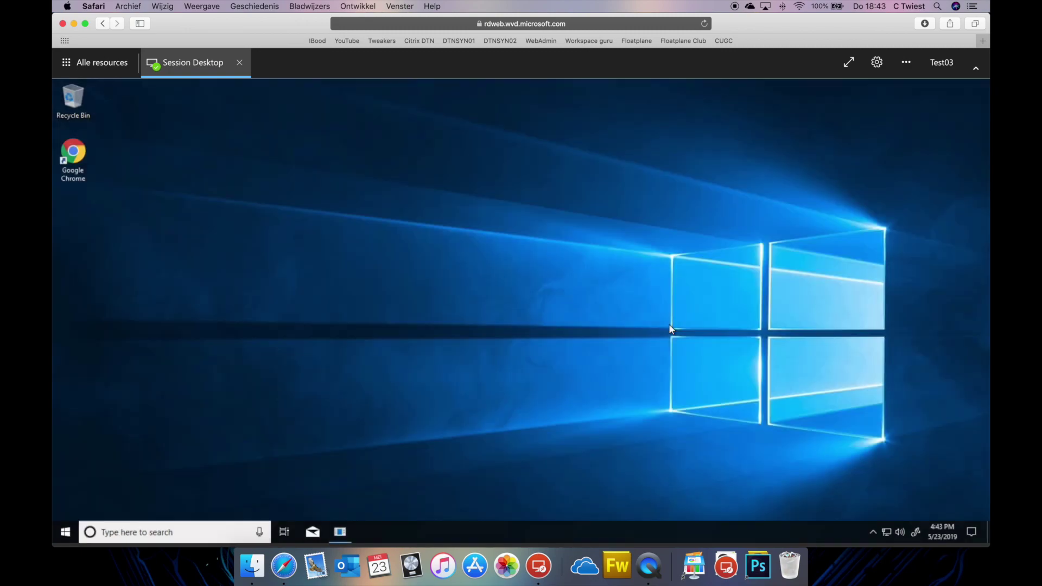
key("ctrl+Up")
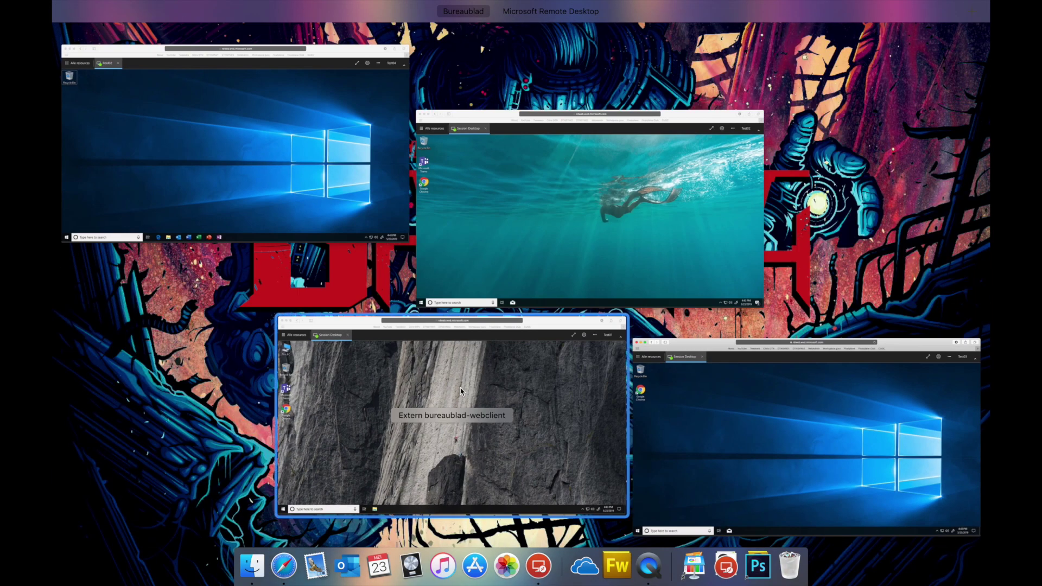
left_click(785, 391)
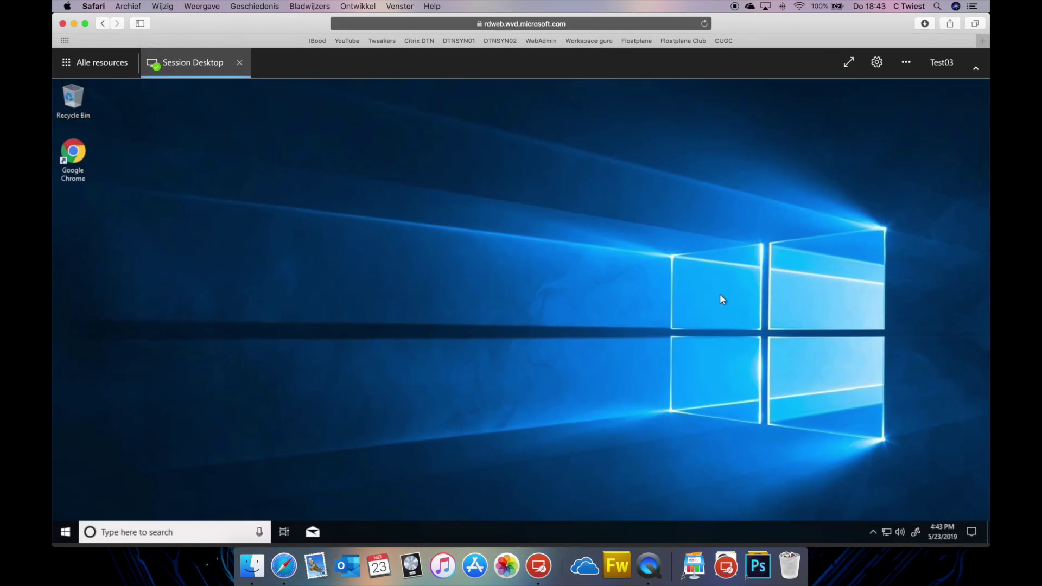
key("ctrl+Right")
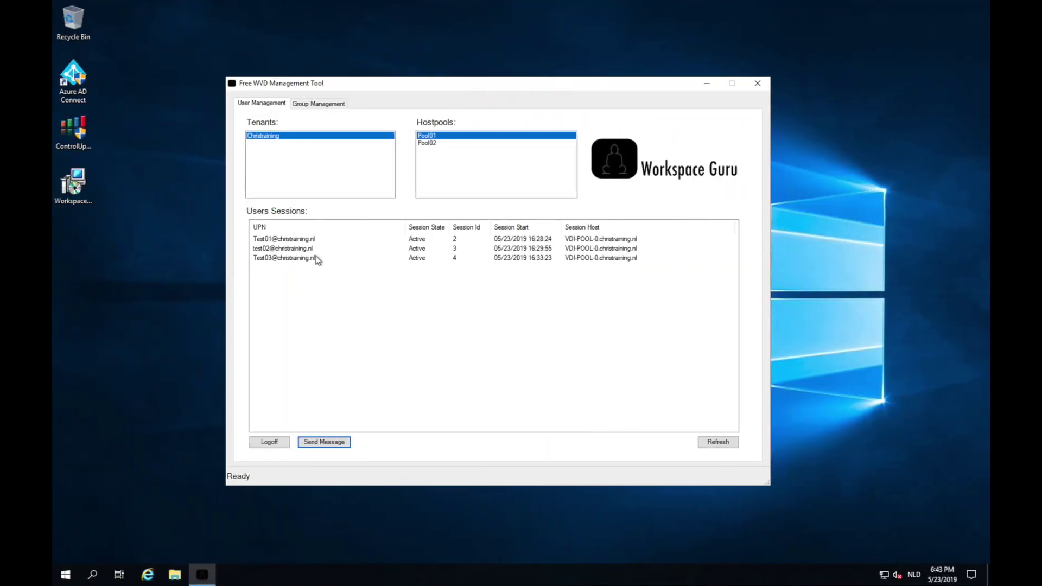
Log off the Test03 session, check its web session, then refresh the Pool01 session list.
left_click(315, 256)
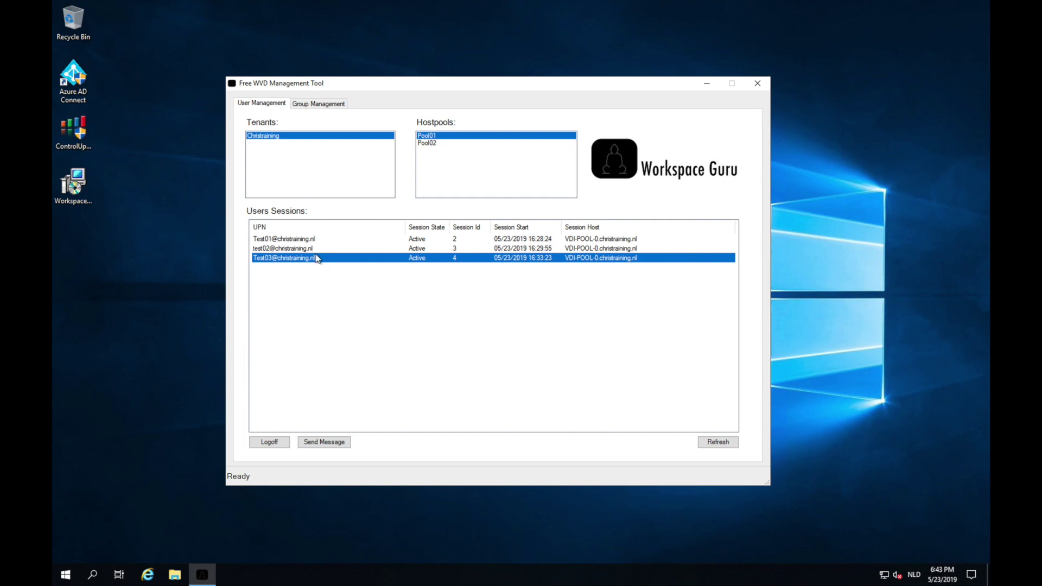
left_click(271, 442)
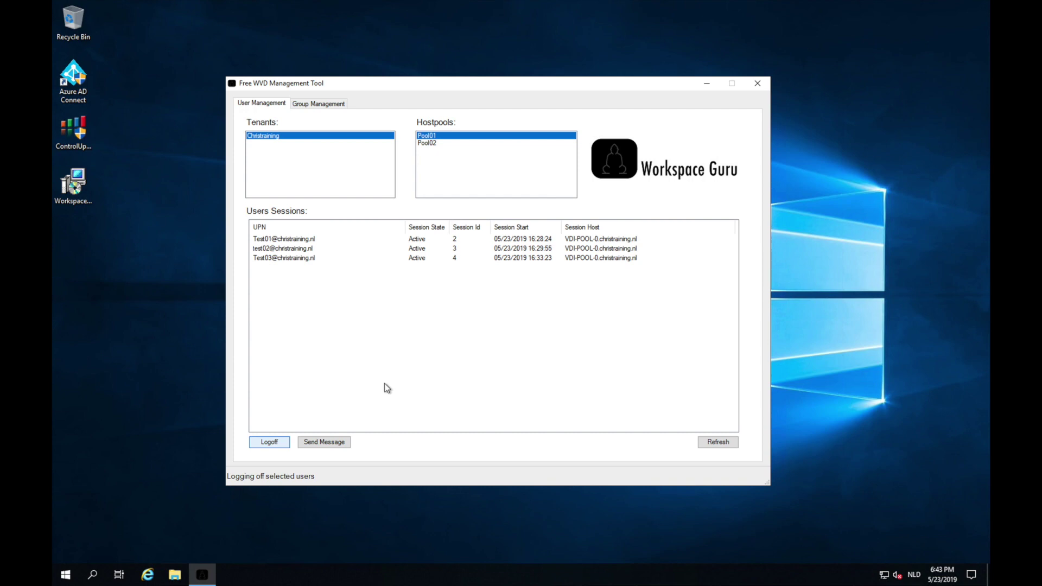
key("ctrl+Left")
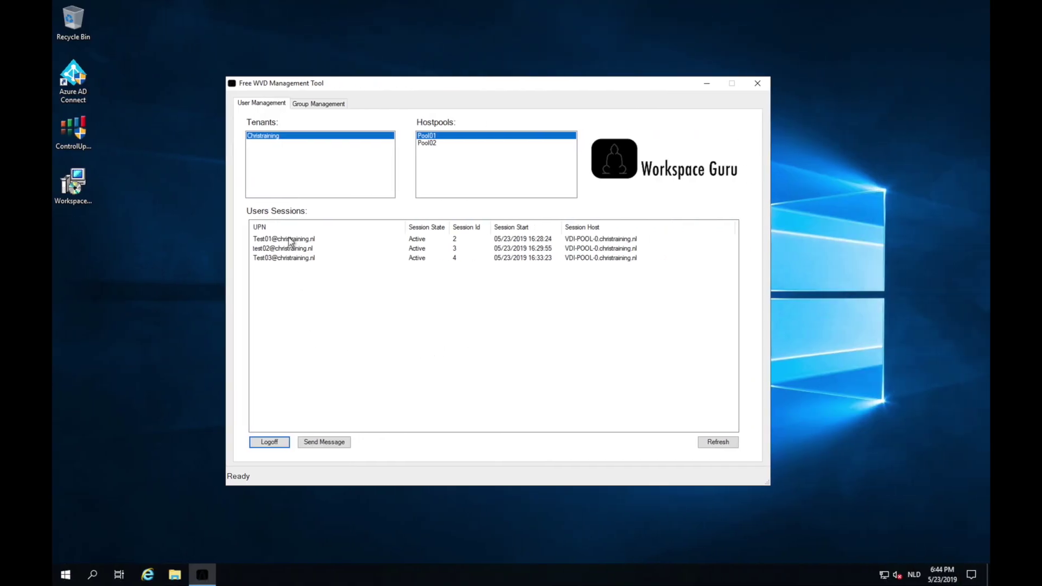
left_click(292, 259)
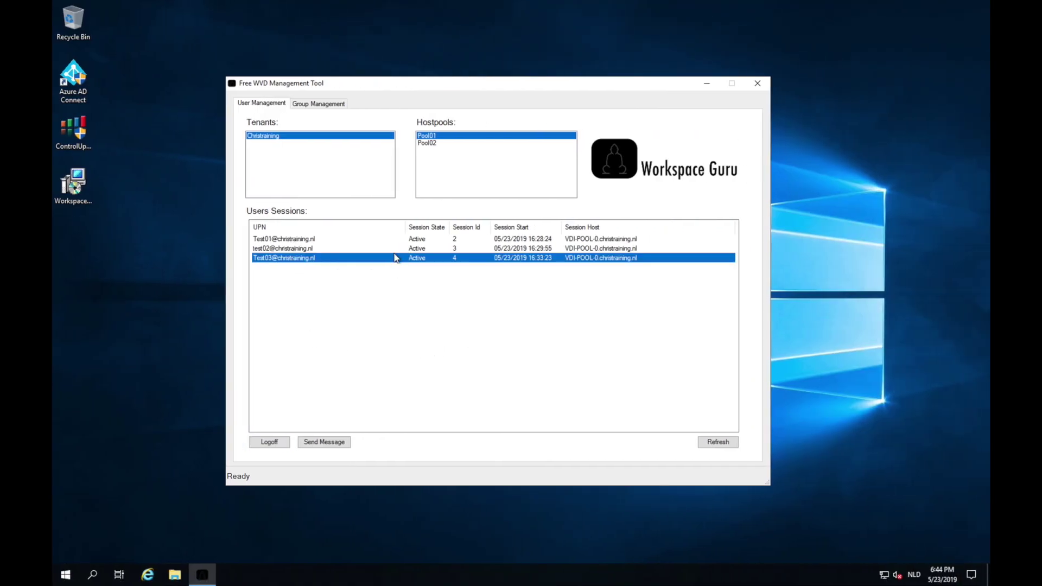
left_click(712, 443)
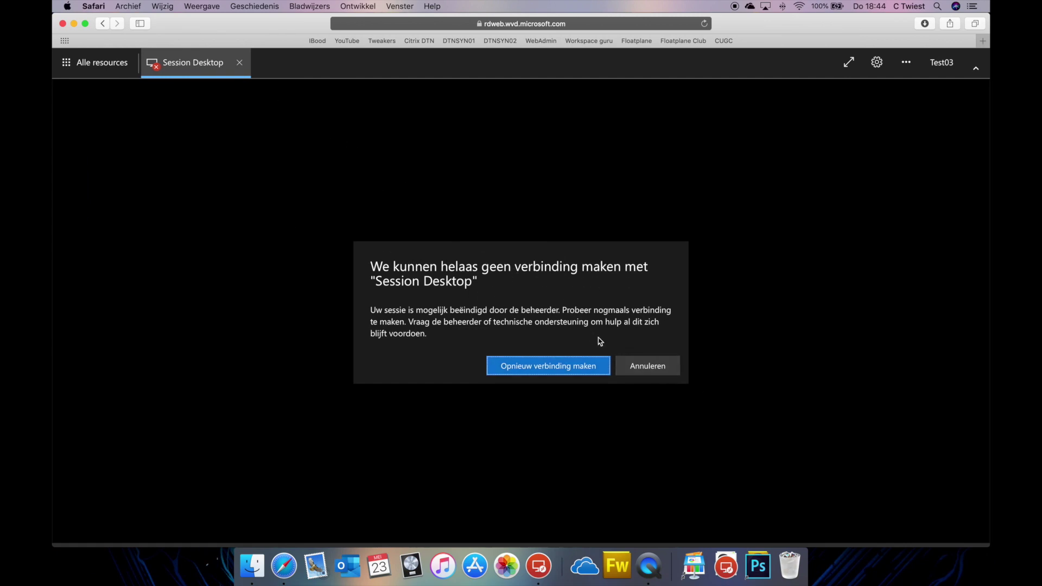
Close Test02's Session Desktop tab in Safari and switch back to the management server.
key("ctrl+Up")
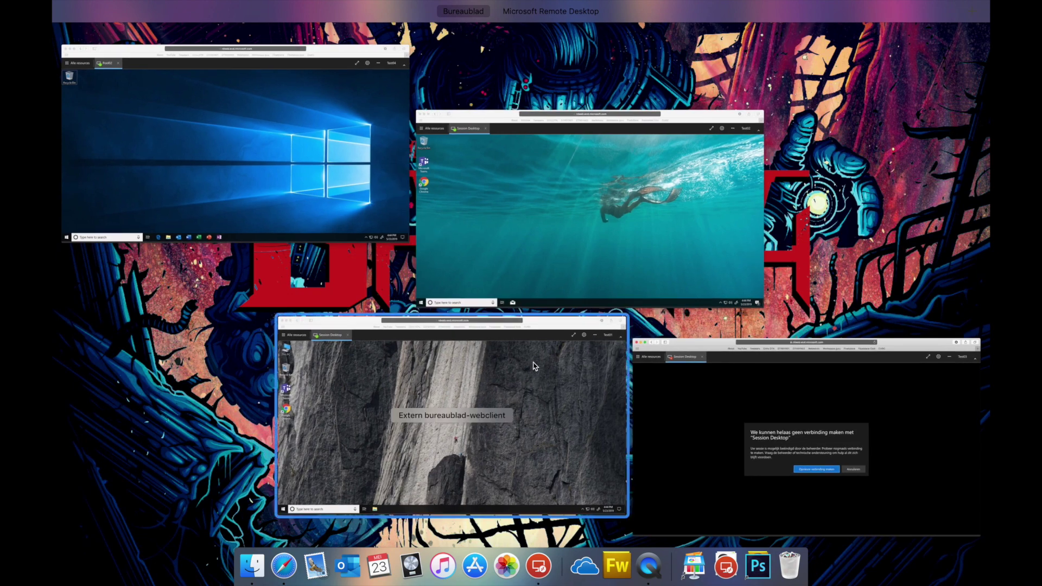
left_click(495, 223)
left_click(240, 64)
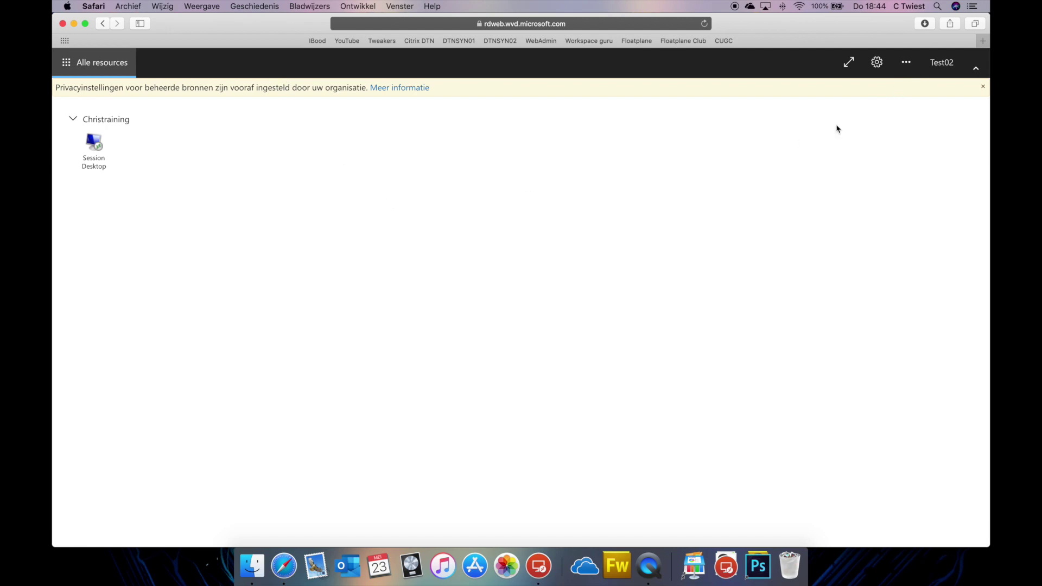
key("ctrl+Right")
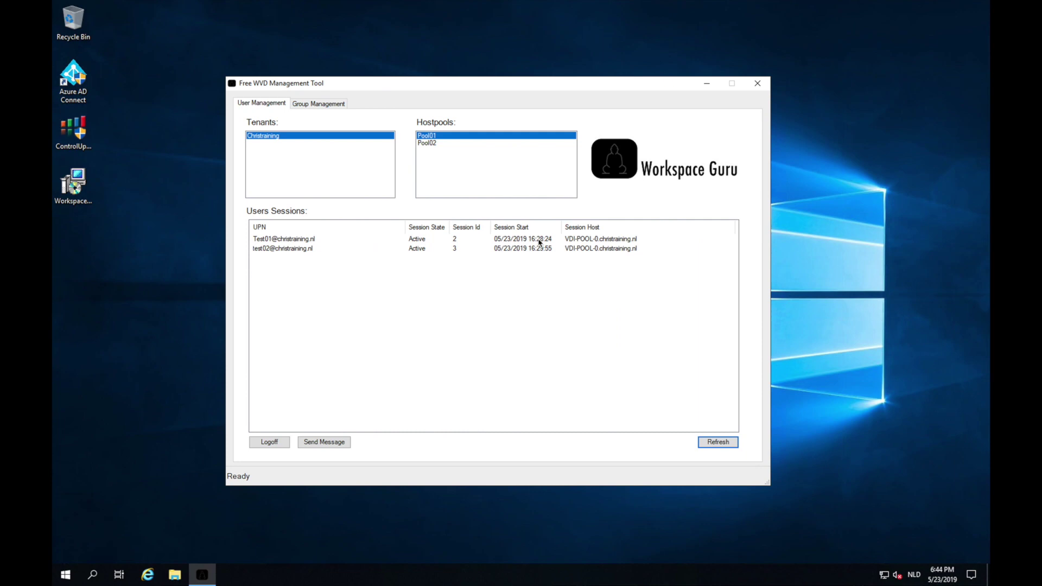
Refresh the sessions list and select the second test user's session, now Disconnected.
left_click(728, 444)
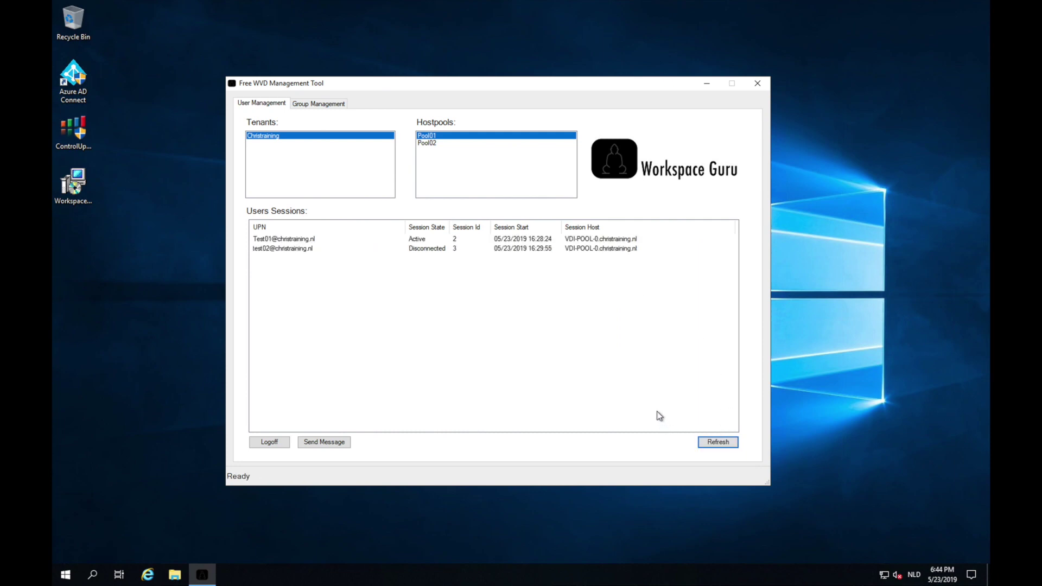
left_click(374, 250)
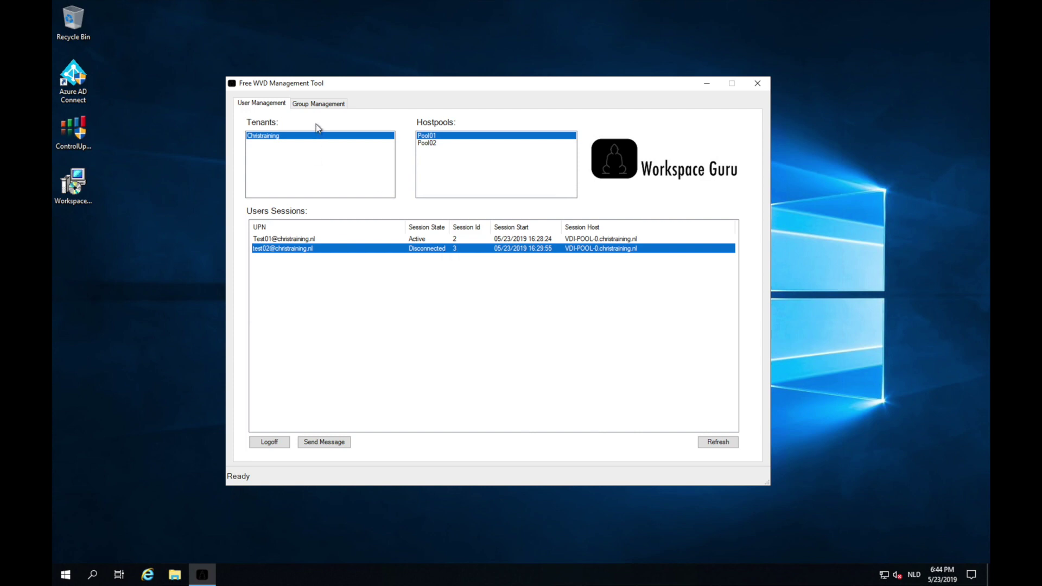
Browse Christraining's Pool01 app groups, Desktop Application Group and AppGroup01, then select Pool02.
left_click(336, 105)
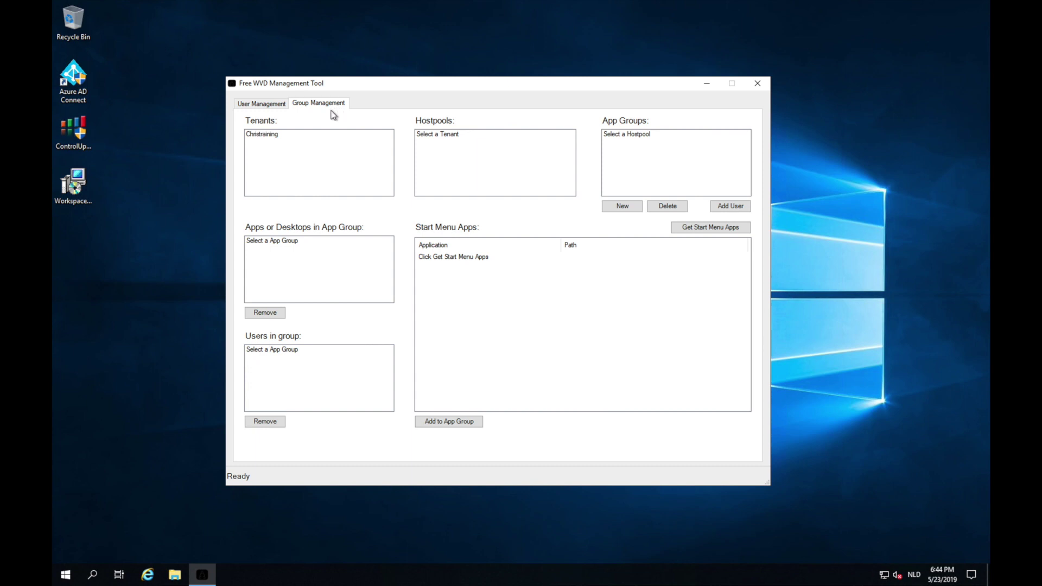
left_click(295, 136)
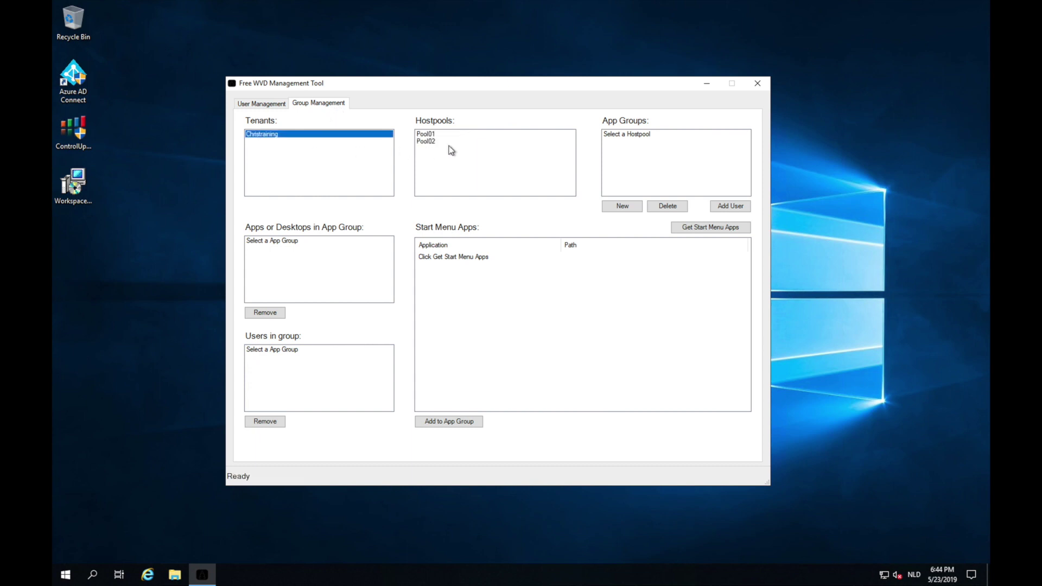
left_click(437, 136)
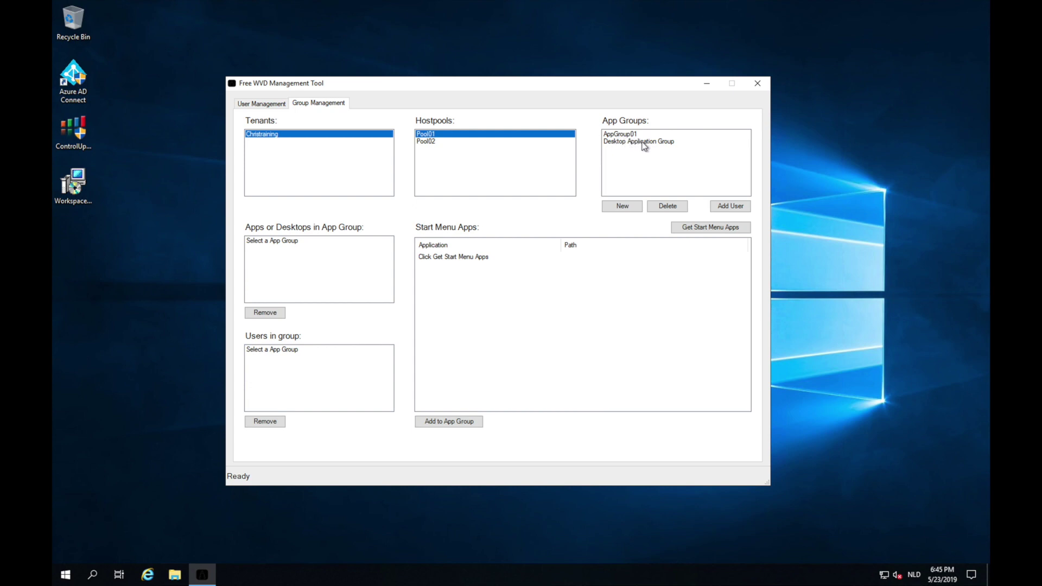
left_click(644, 143)
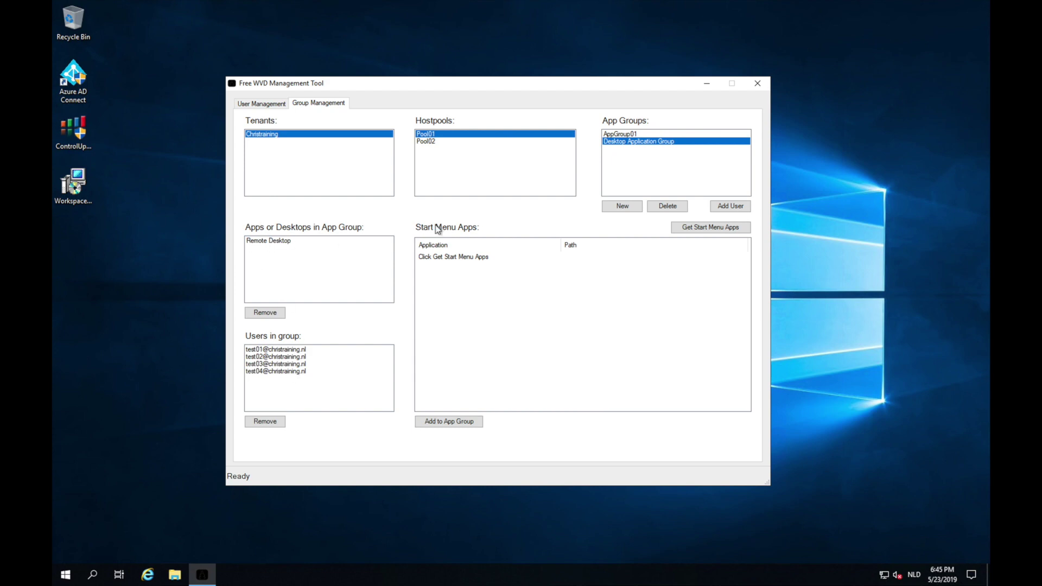
left_click(633, 134)
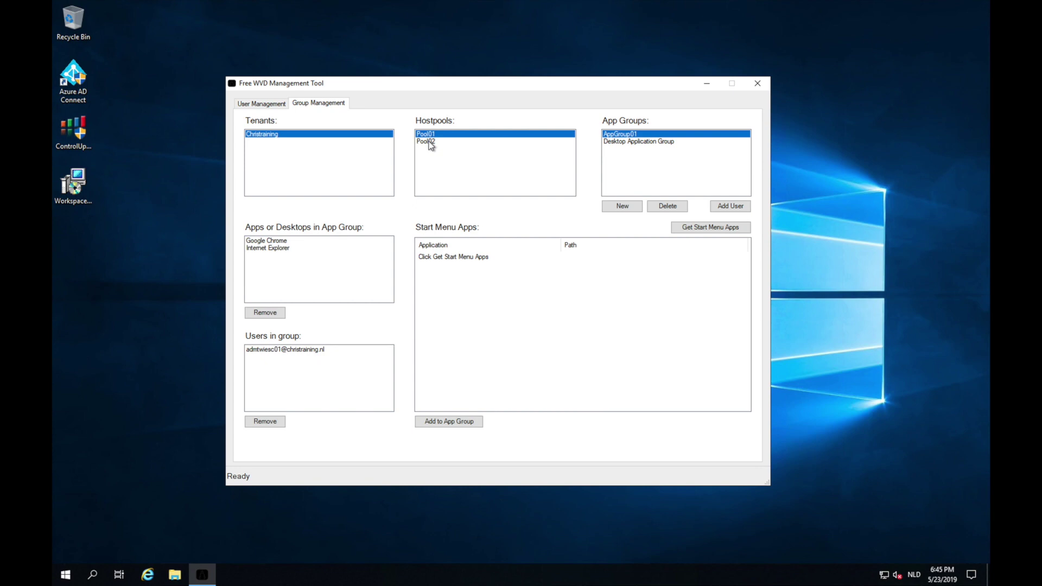
left_click(430, 142)
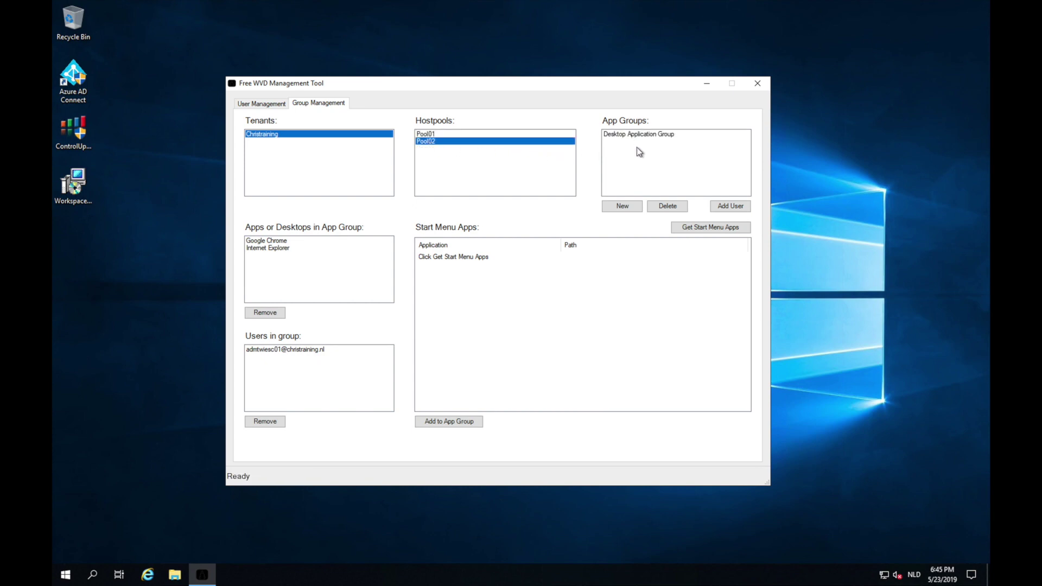
Create a new app group named Appgroup02 in Pool02 and select it.
left_click(624, 207)
left_click_drag(241, 28, 429, 109)
type("Appg")
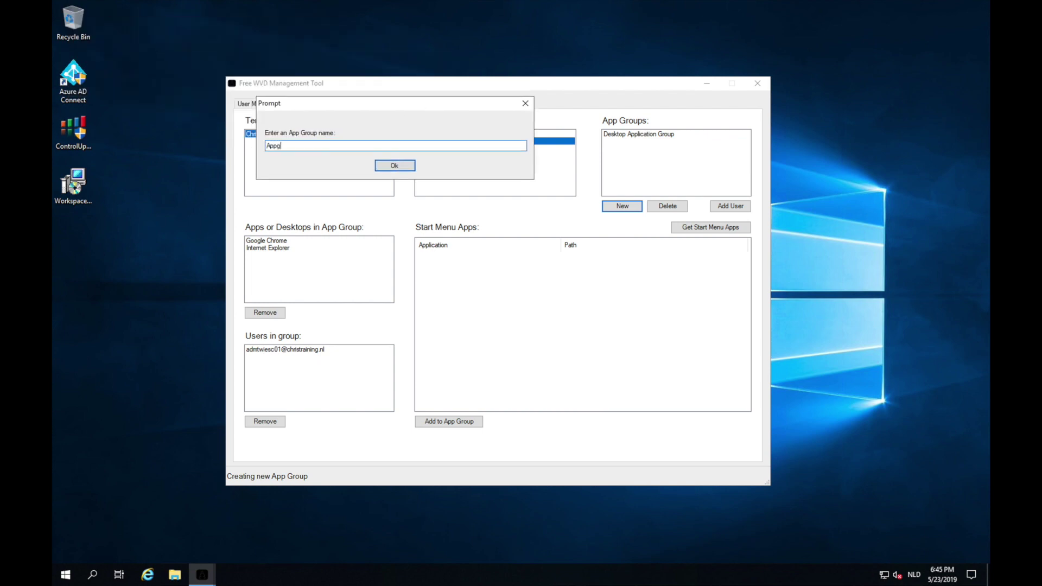
type("rou")
type("p01")
key("Return")
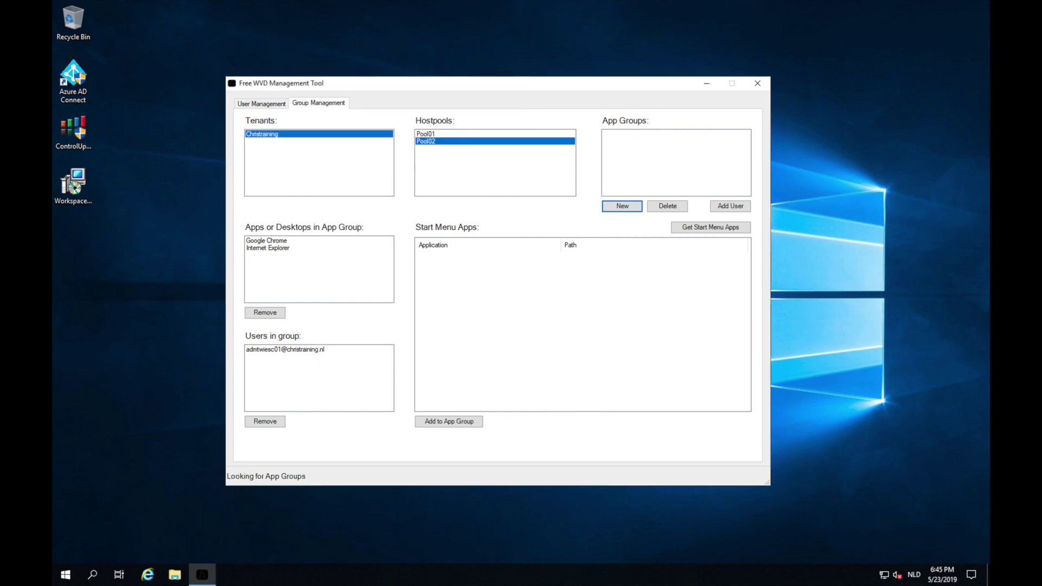
left_click(639, 136)
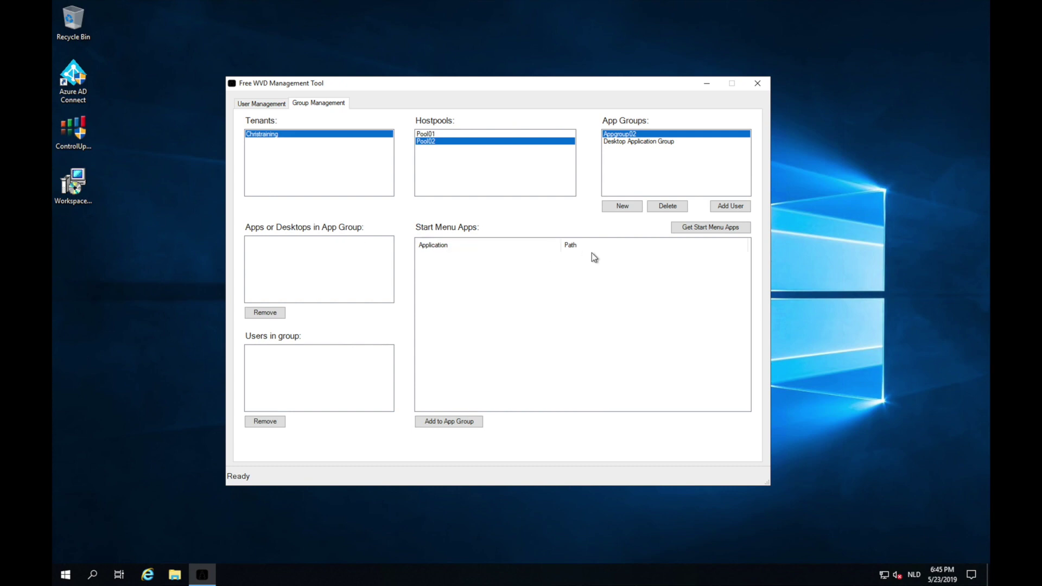
Add both test user accounts to Appgroup02 by their user principal names.
left_click(742, 210)
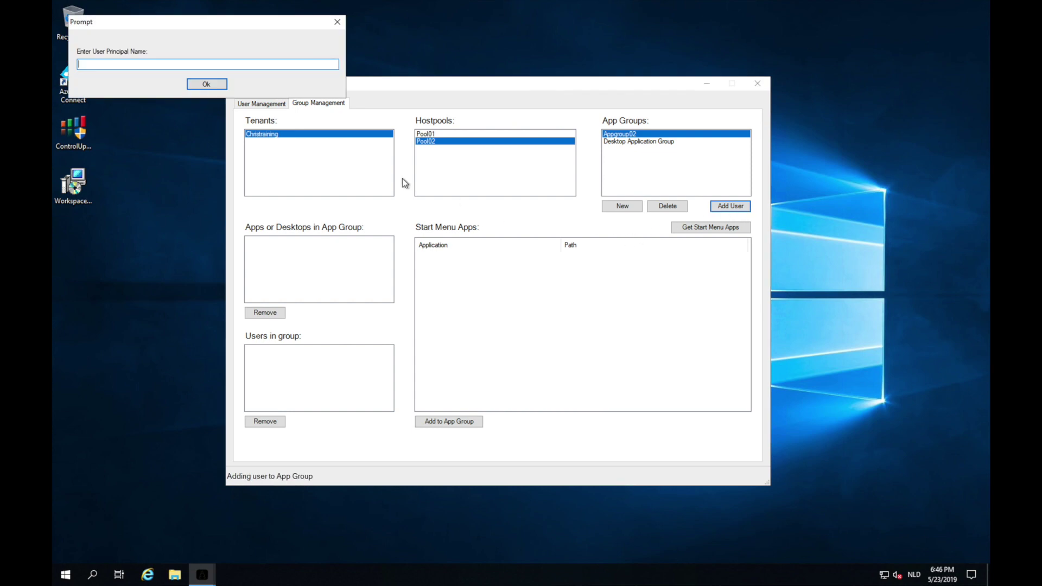
key("Return")
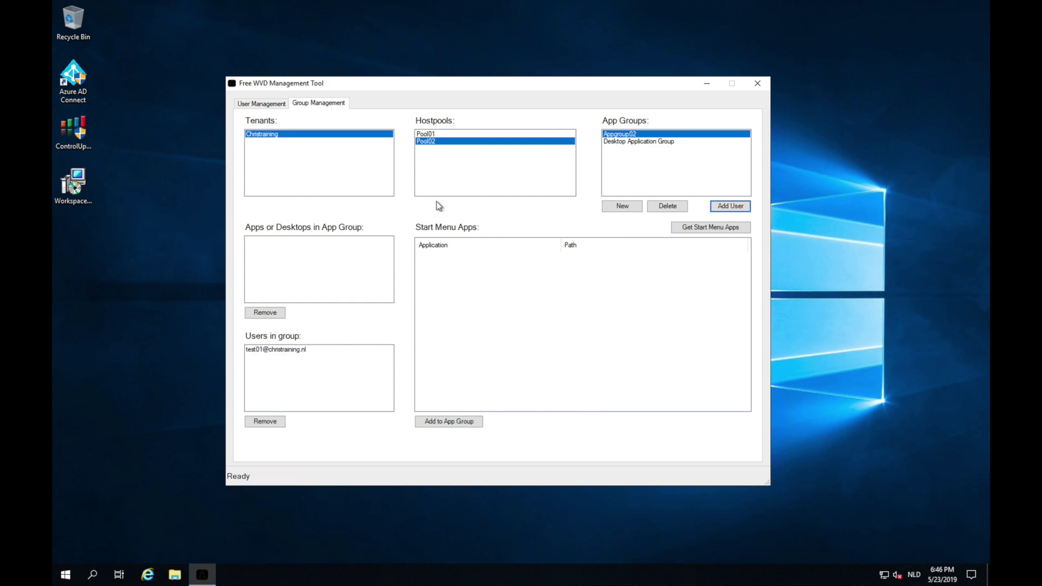
left_click(730, 206)
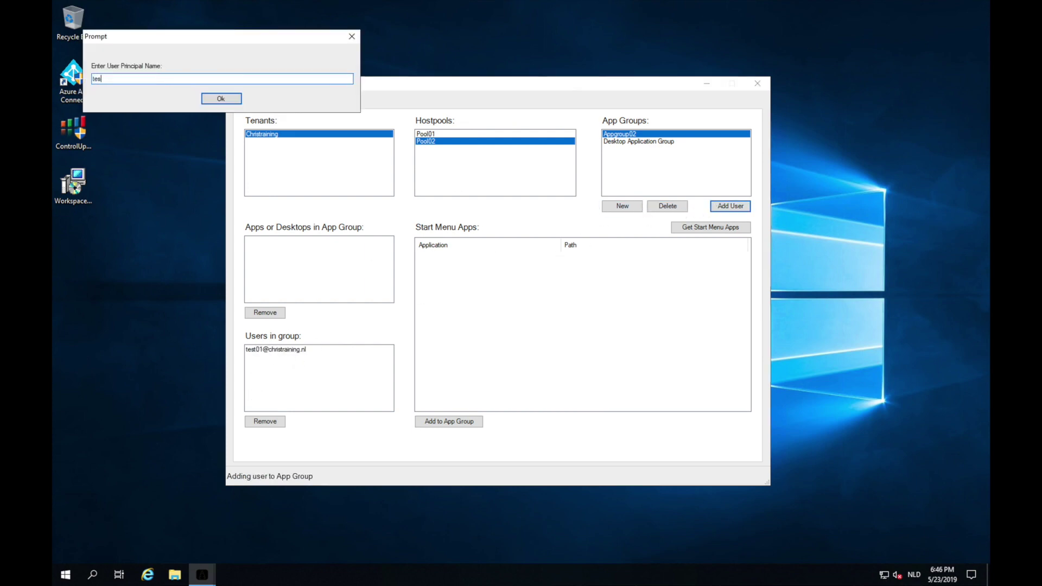
key("Return")
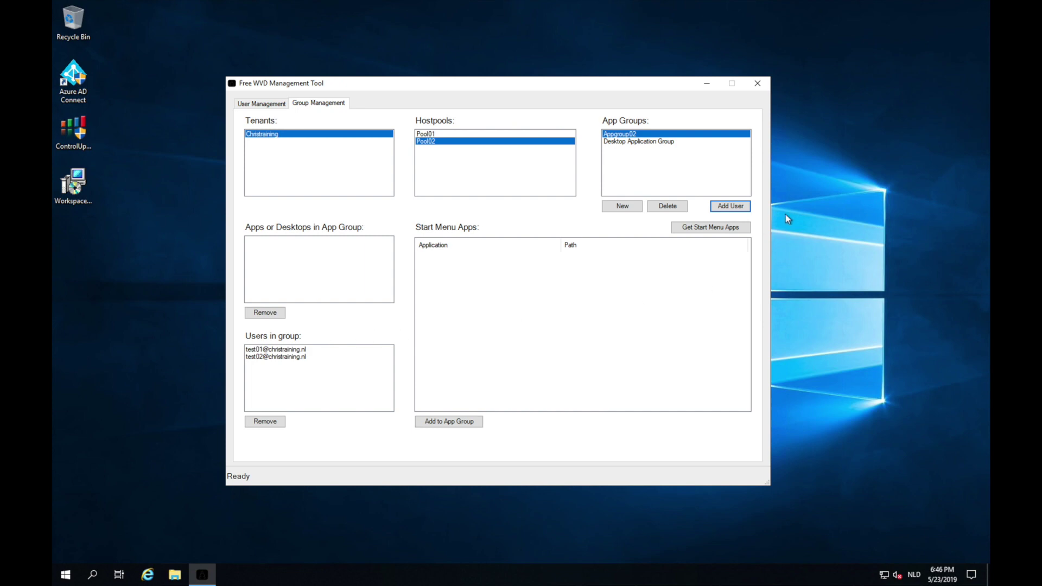
left_click(714, 227)
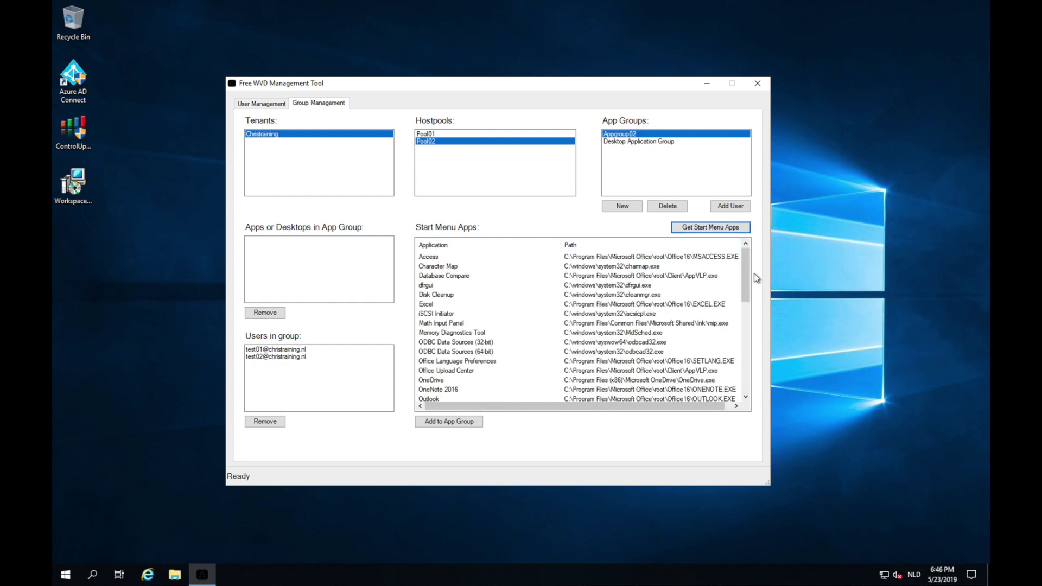
Publish Paint and Wordpad from Pool02's Start Menu apps to Appgroup02.
mouse_move(747, 274)
left_mouse_down()
mouse_move(738, 386)
mouse_move(739, 329)
left_mouse_up()
left_click(429, 266)
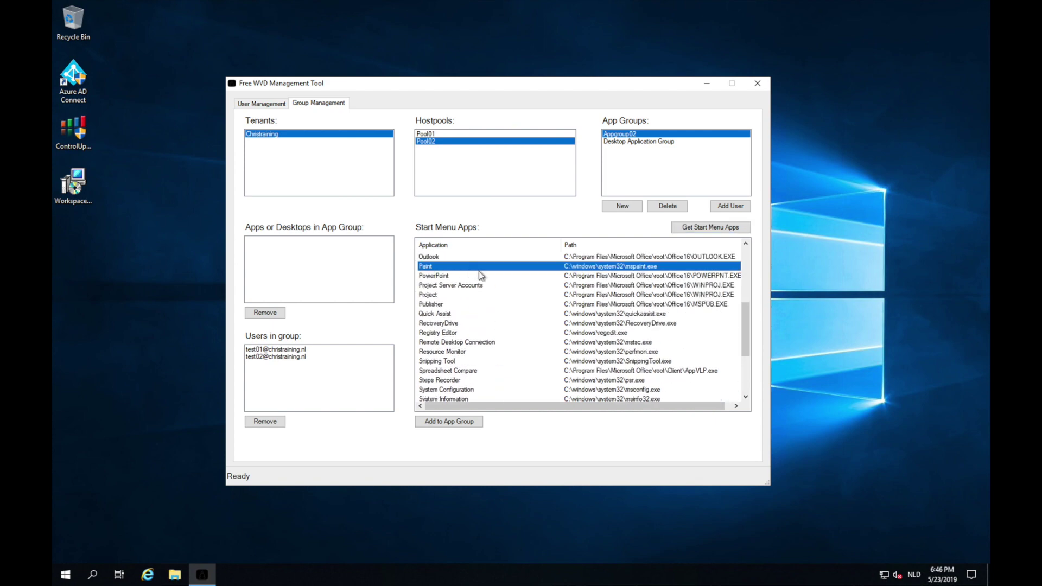
scroll(484, 283, "down", 1)
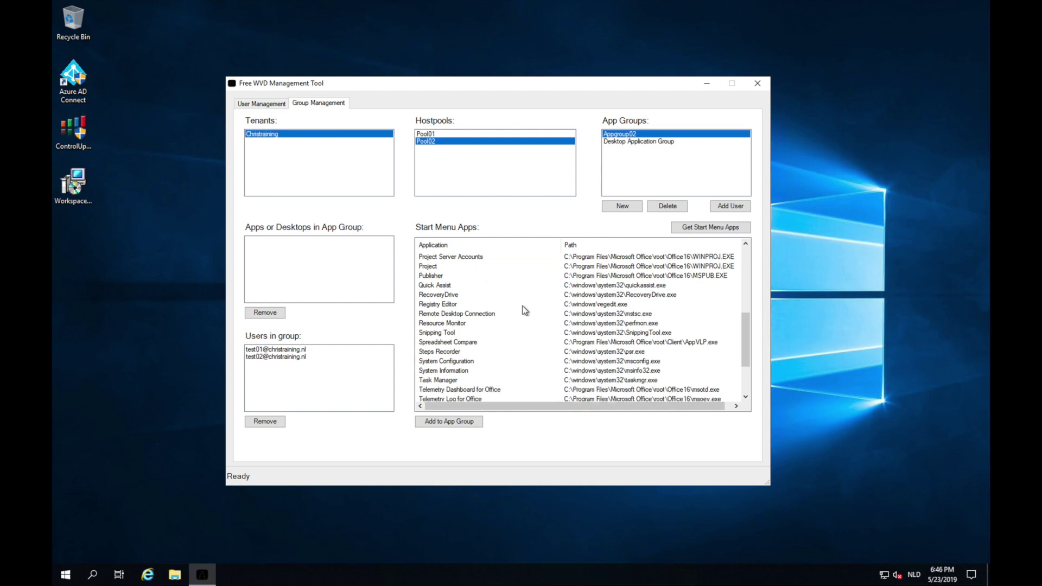
scroll(524, 310, "down", 1)
scroll(524, 310, "up", 1)
left_click_drag(742, 329, 744, 357)
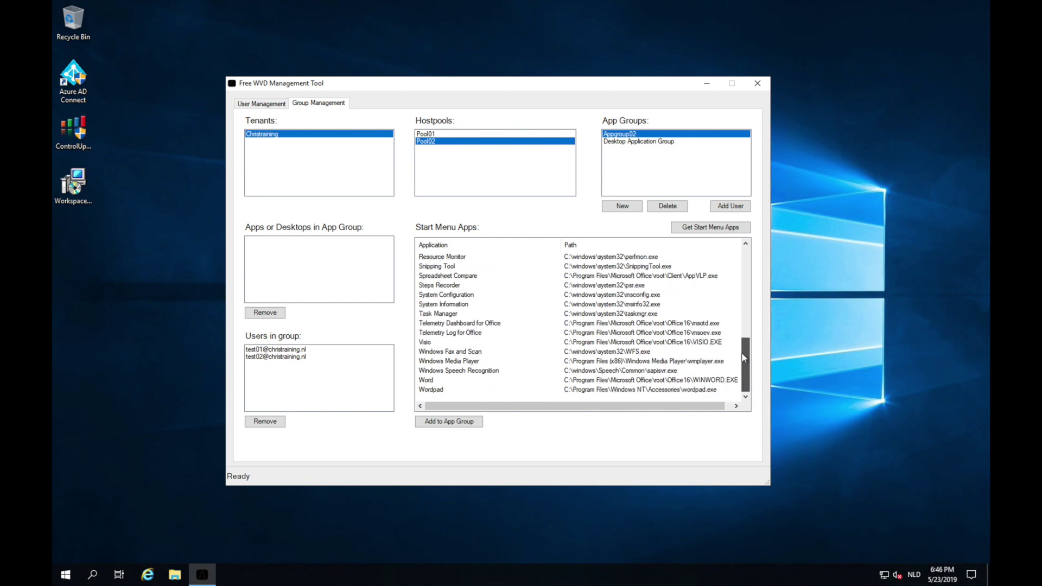
left_click(449, 389)
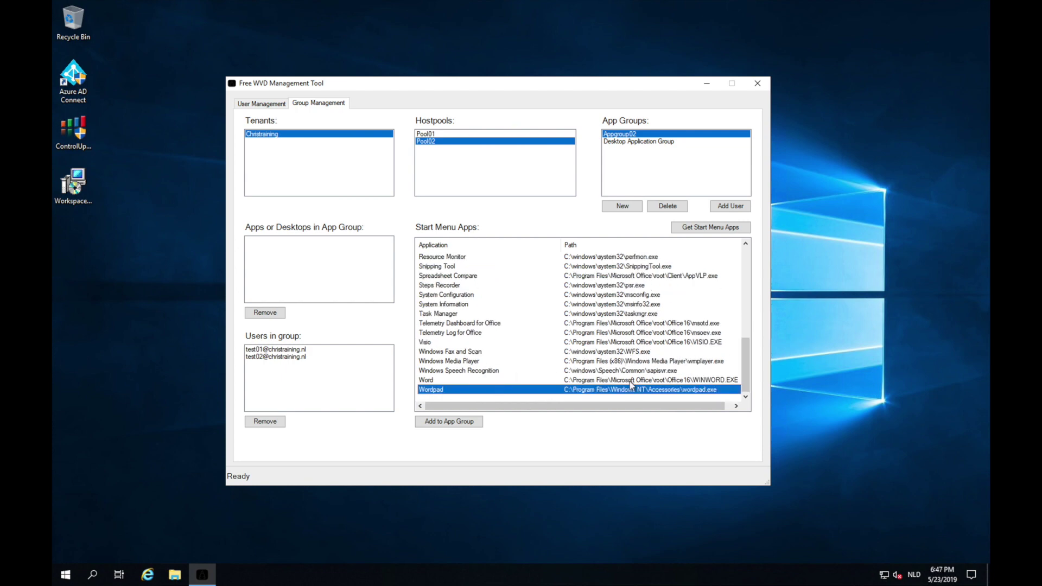
left_click(438, 421)
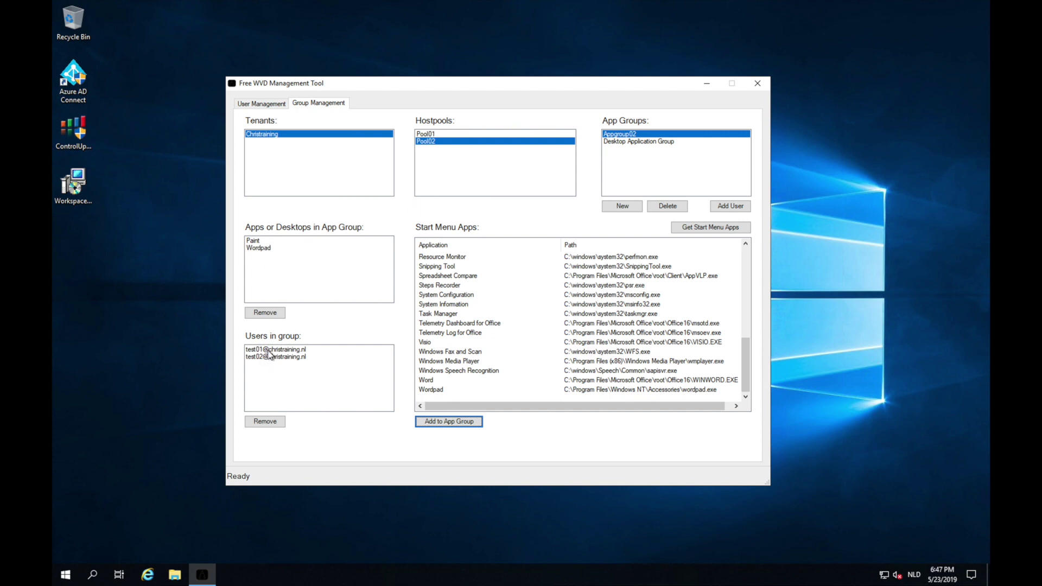
key("ctrl+Left")
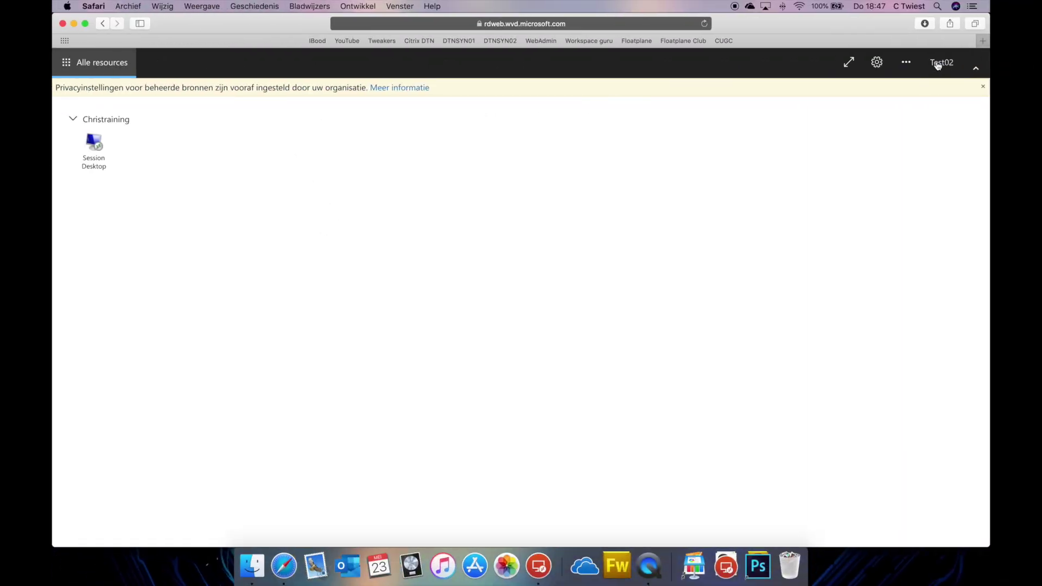
Reload the Safari web client page to see the test user's newly published apps.
left_click(705, 26)
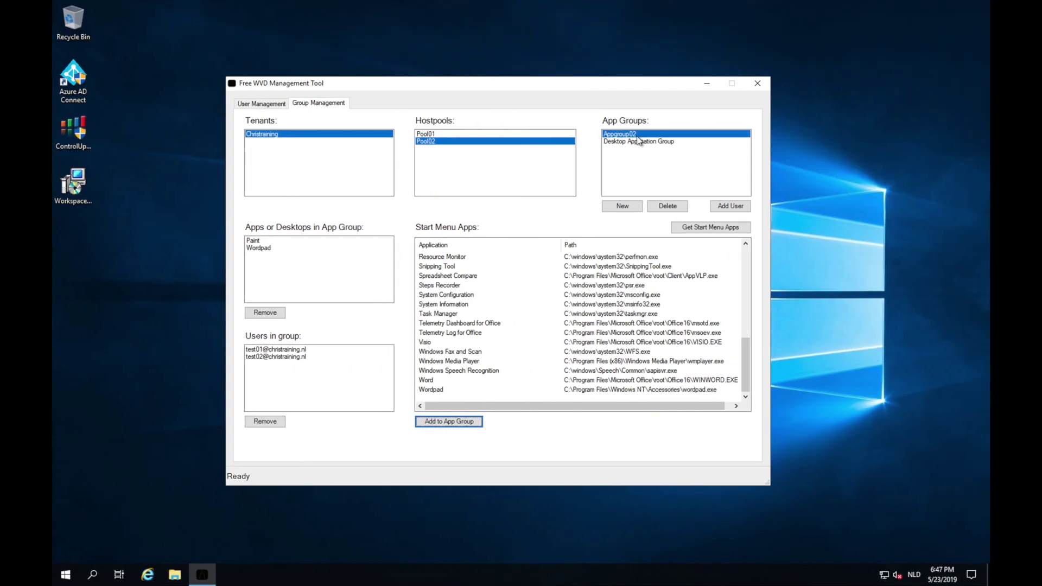
Remove Wordpad from Appgroup02's published apps.
left_click(262, 249)
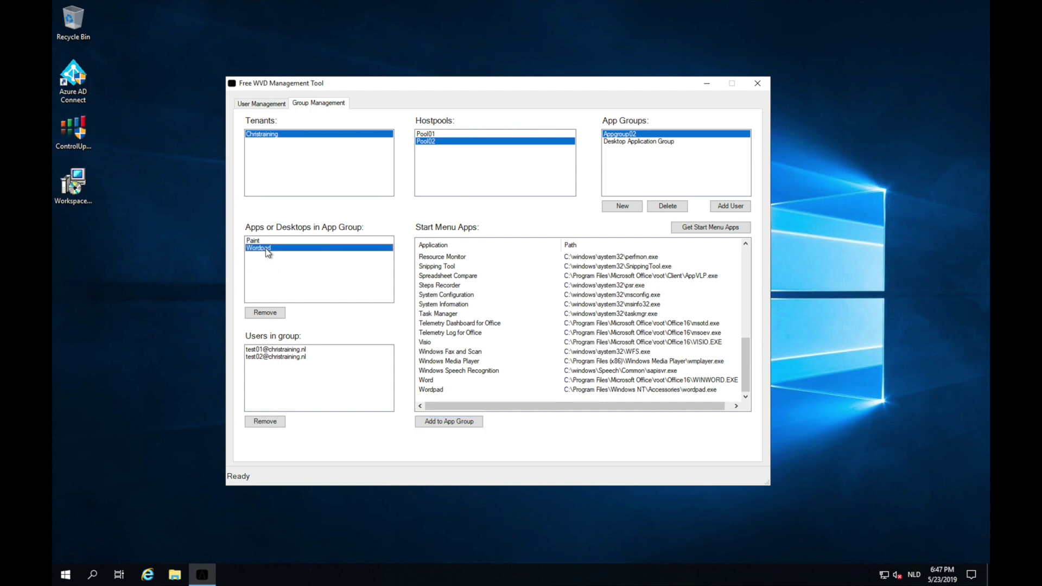
left_click(276, 315)
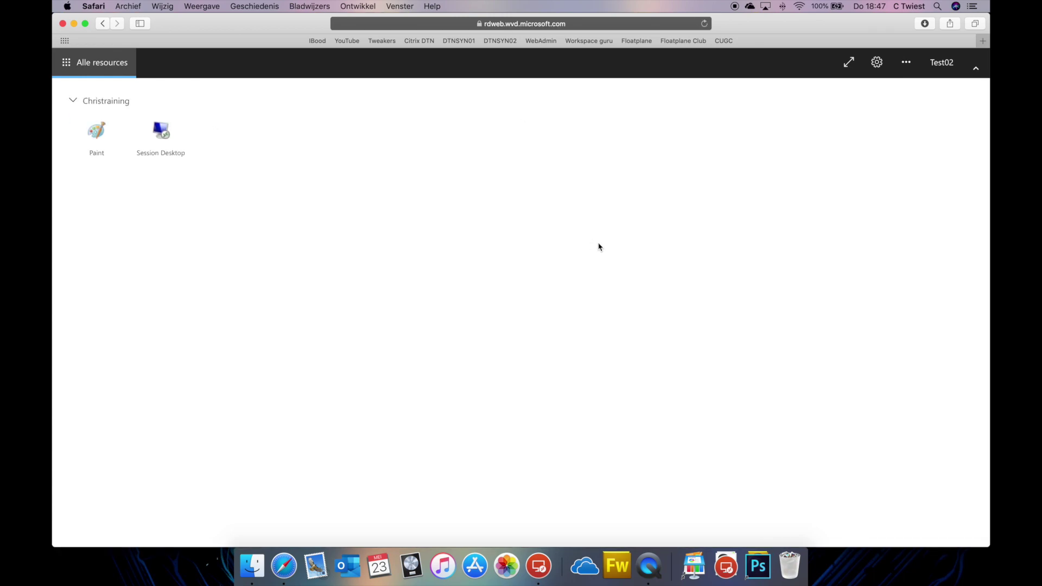
key("ctrl+Right")
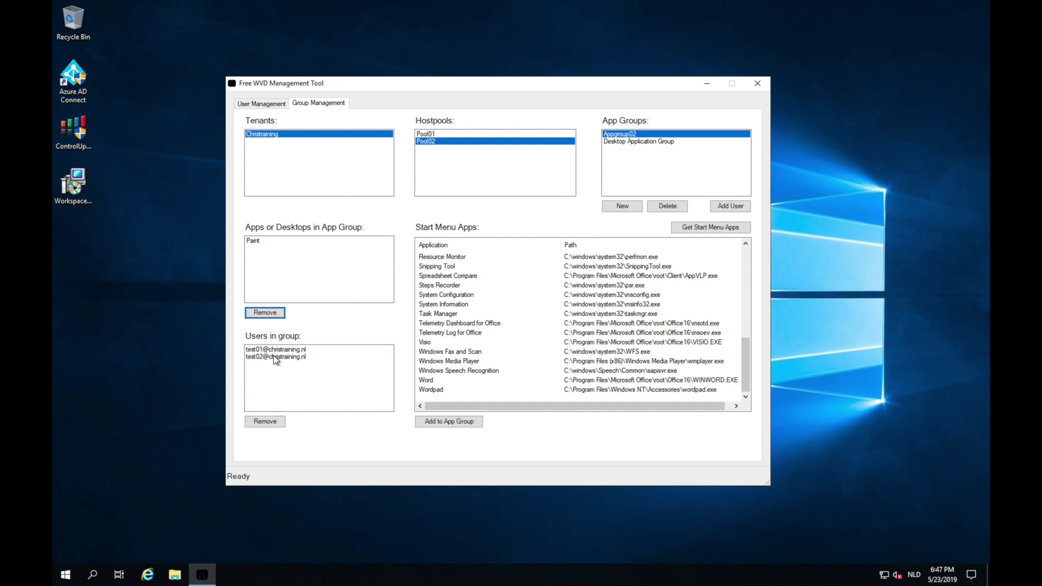
Remove the second test user from Appgroup02 and reload the web client.
left_click(276, 358)
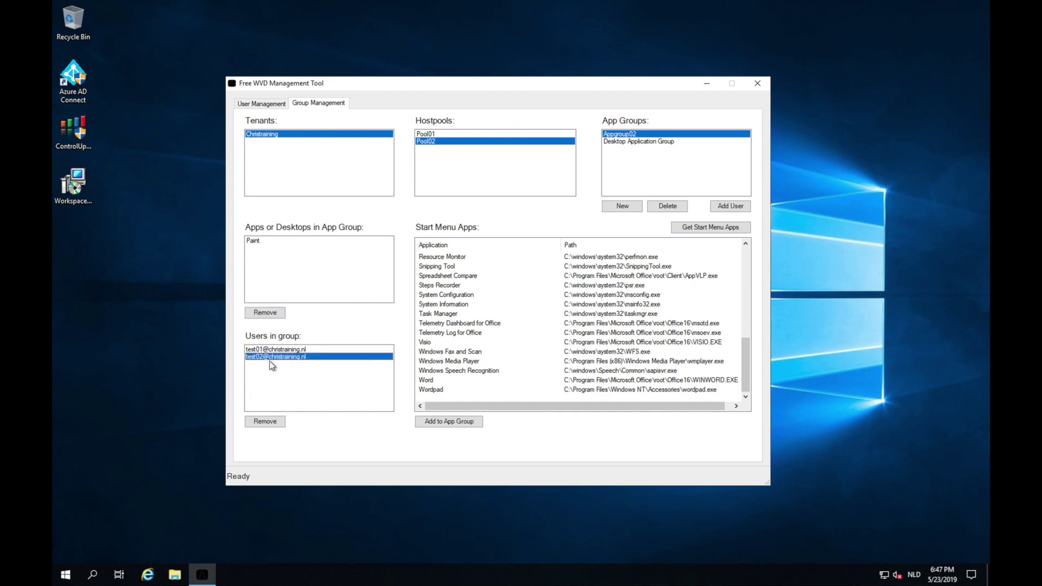
left_click(263, 422)
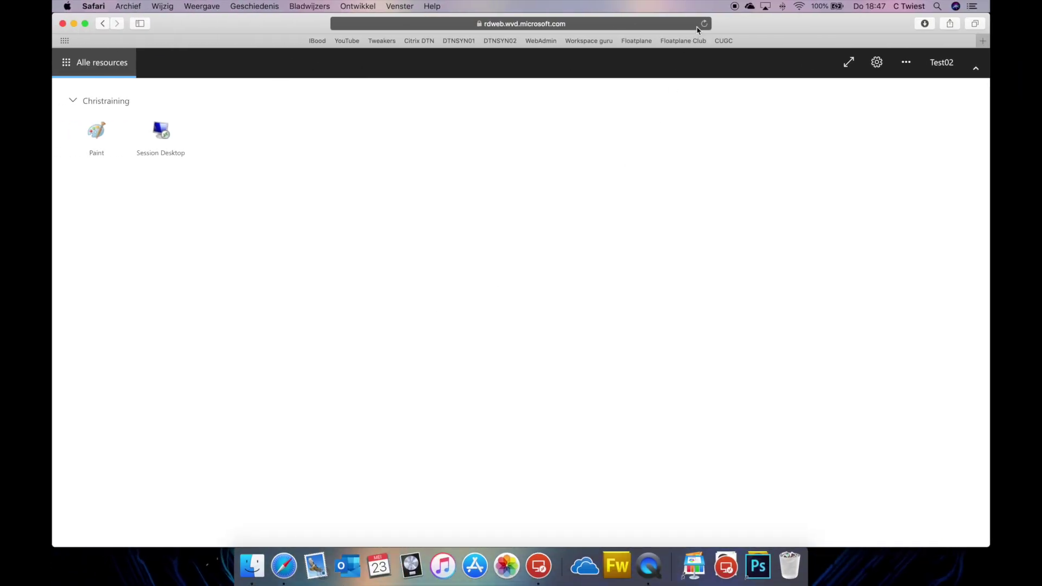
left_click(704, 24)
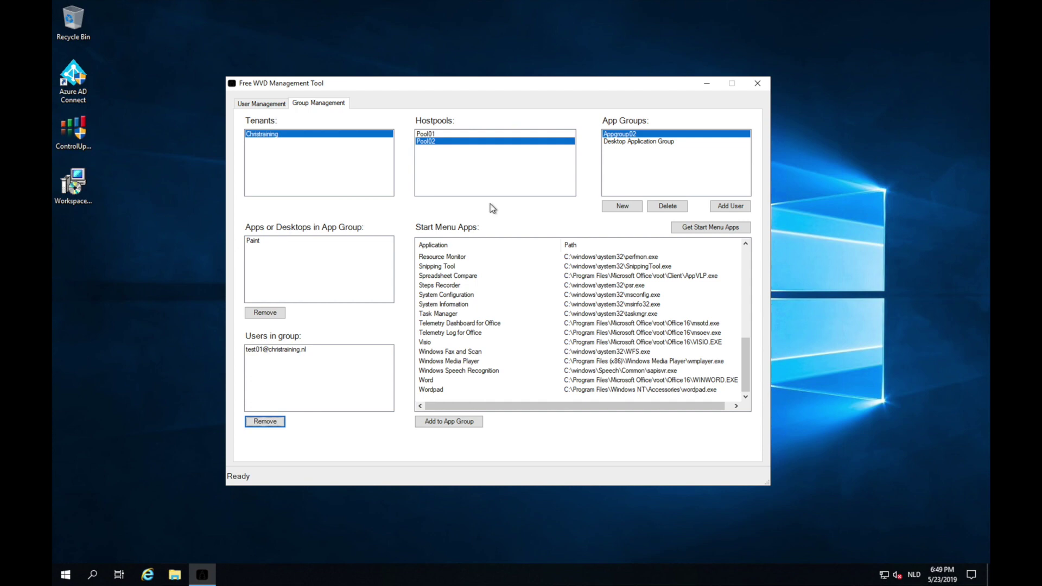
Show the Users Sessions list with each session's state and session host.
left_click(264, 103)
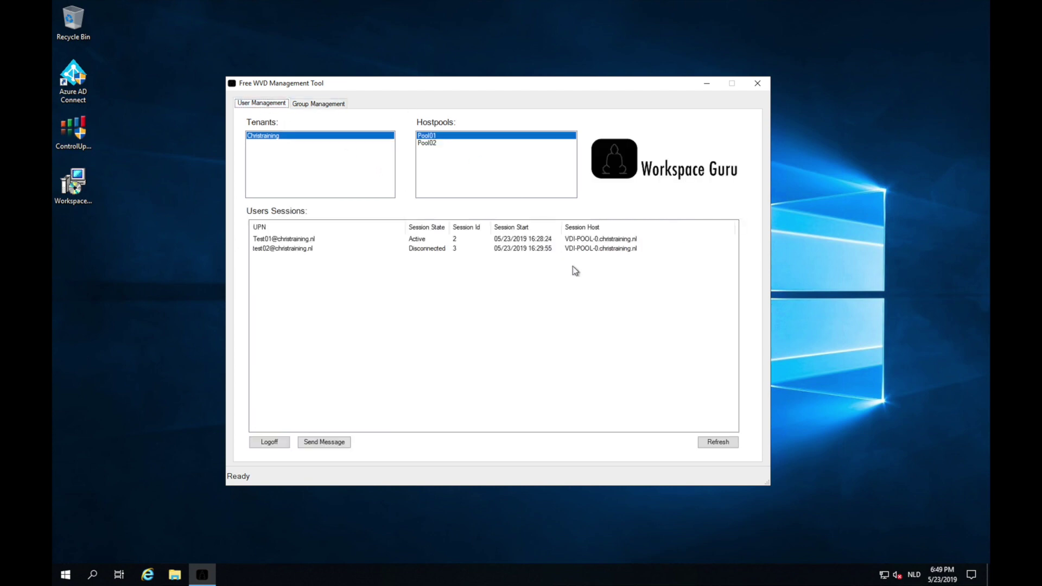